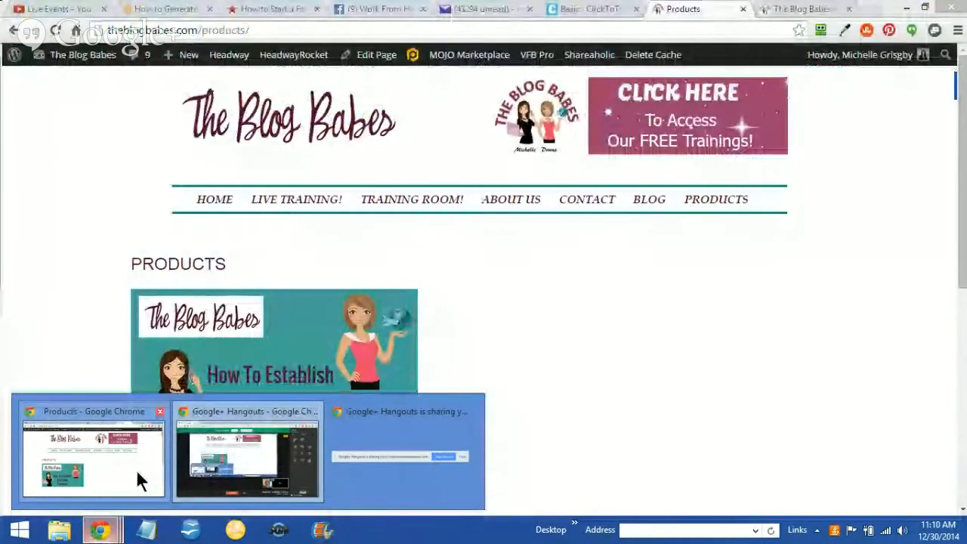
Switch to the Chrome window with the example pages and examine the tweetable quote in the Blog Tyrant fashion-blog article
left_click(136, 469)
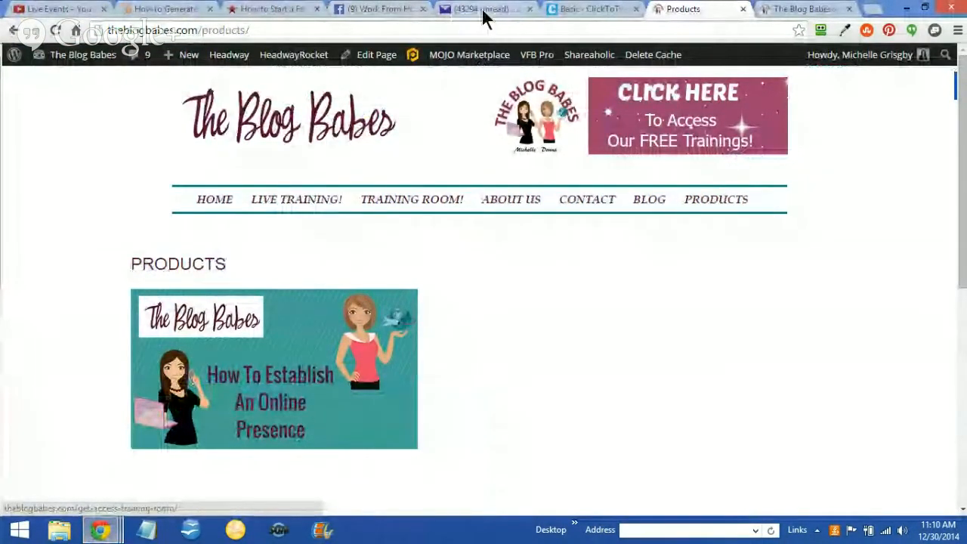
left_click(270, 11)
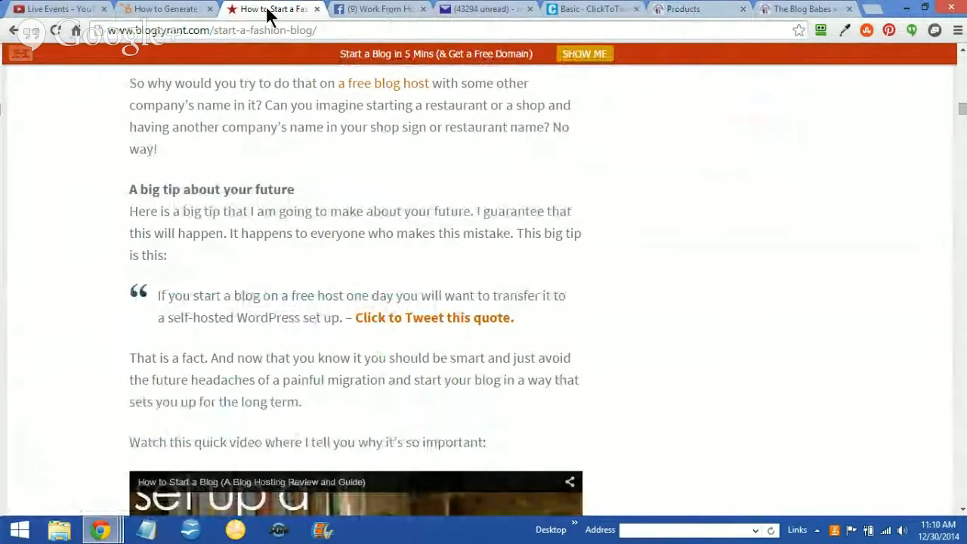
left_click(156, 13)
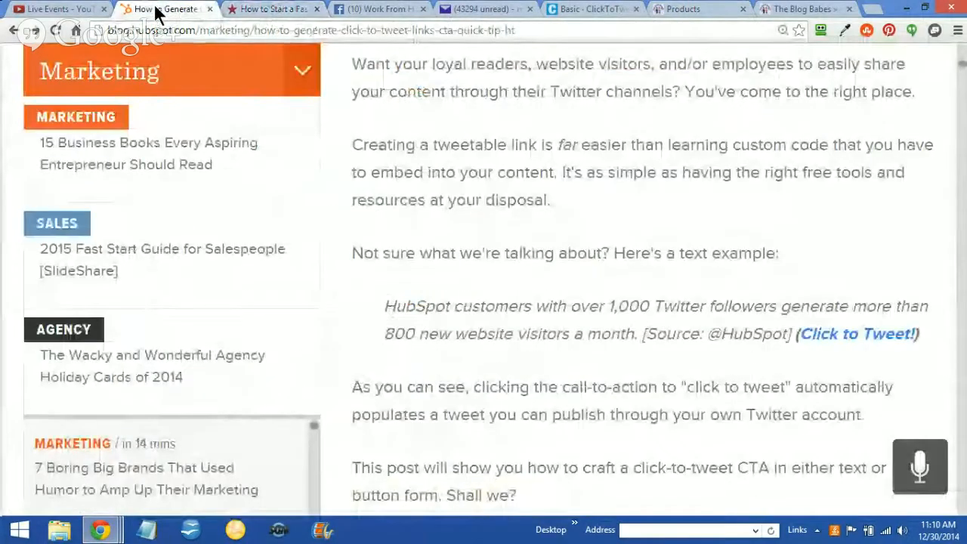
left_click(263, 17)
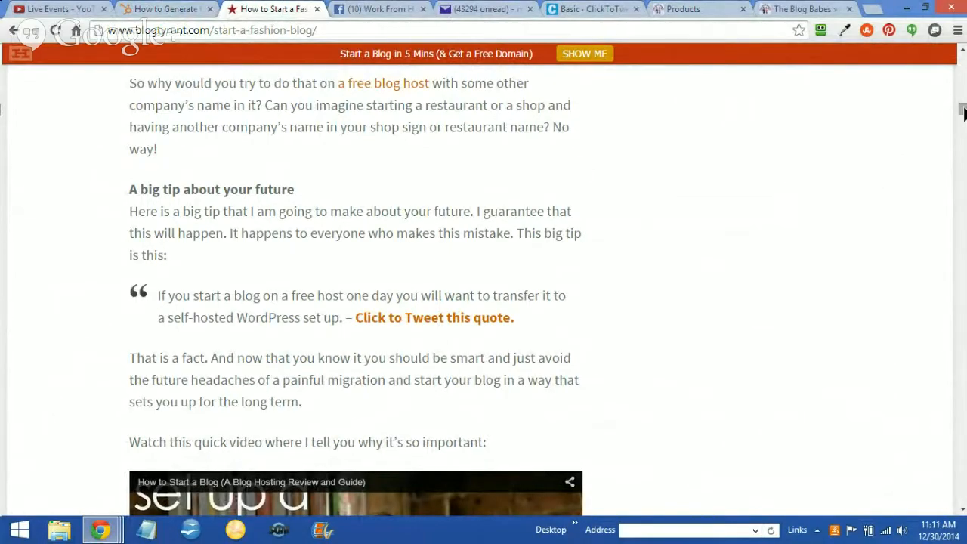
left_click(962, 53)
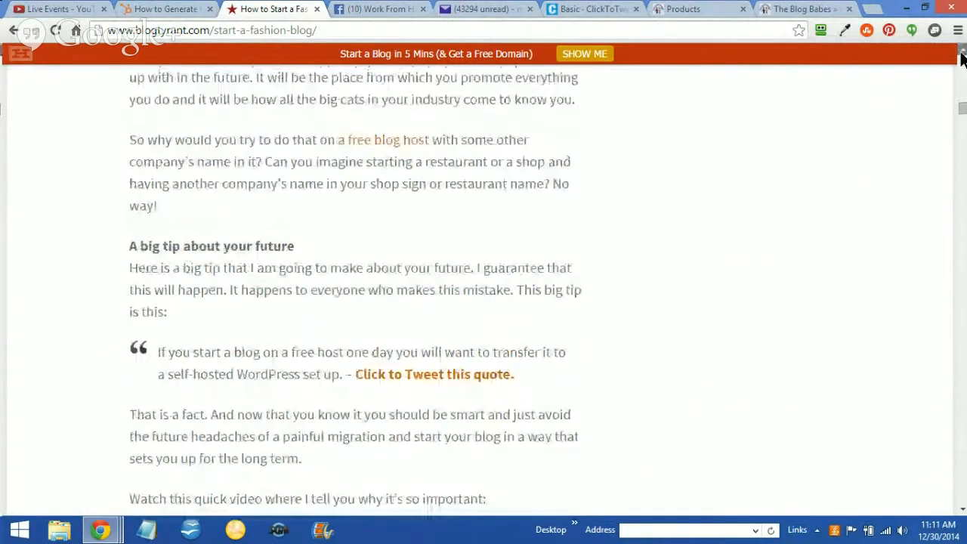
left_click(962, 52)
left_click(962, 52)
left_click(961, 52)
left_click(961, 52)
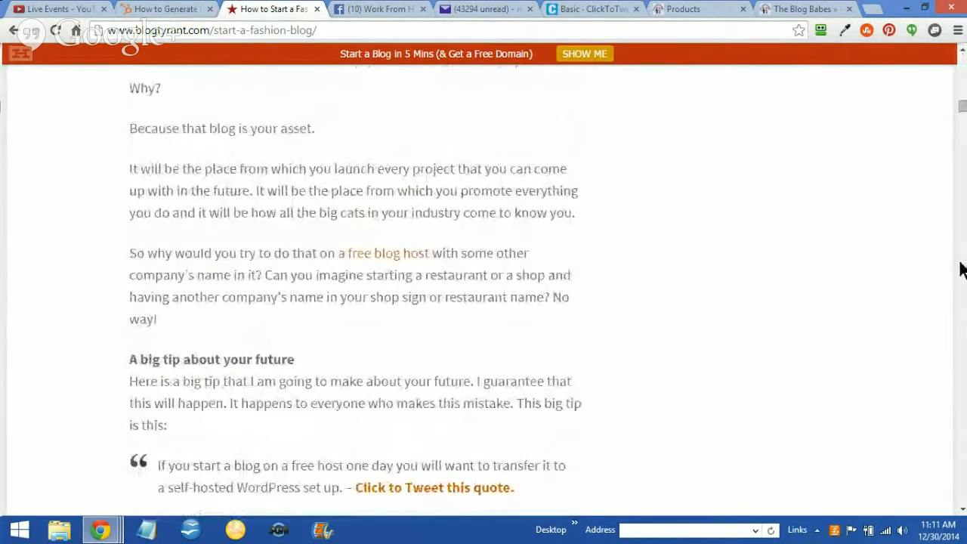
left_click(962, 511)
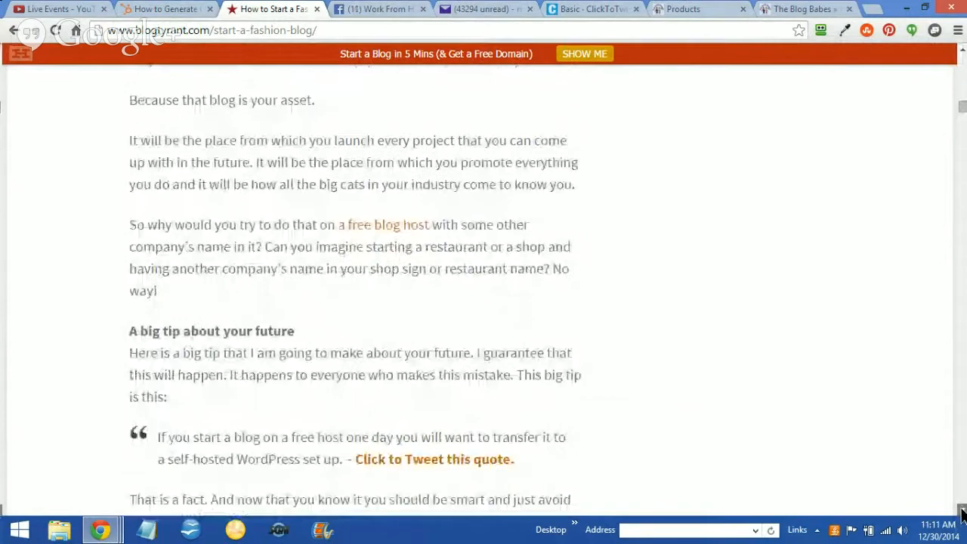
left_click(962, 511)
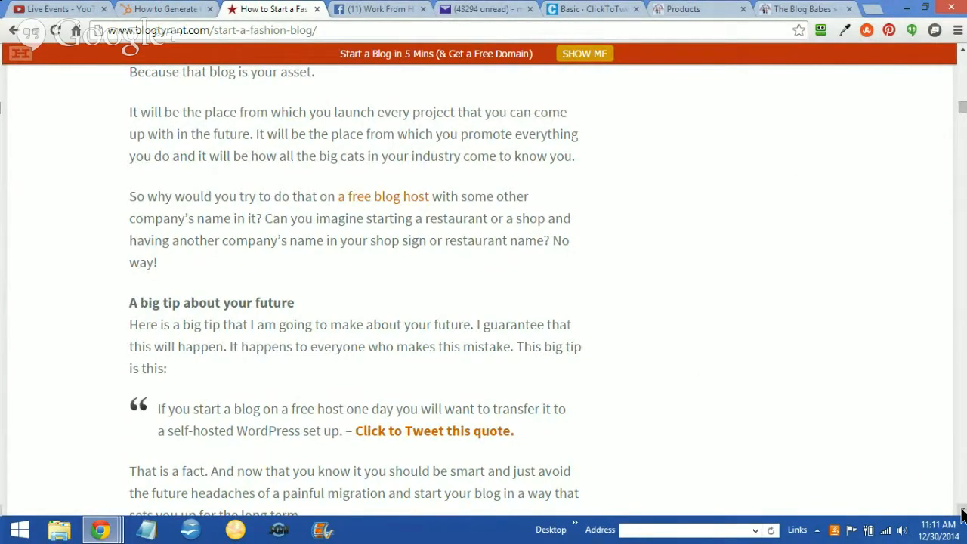
scroll(962, 512, "down", 3)
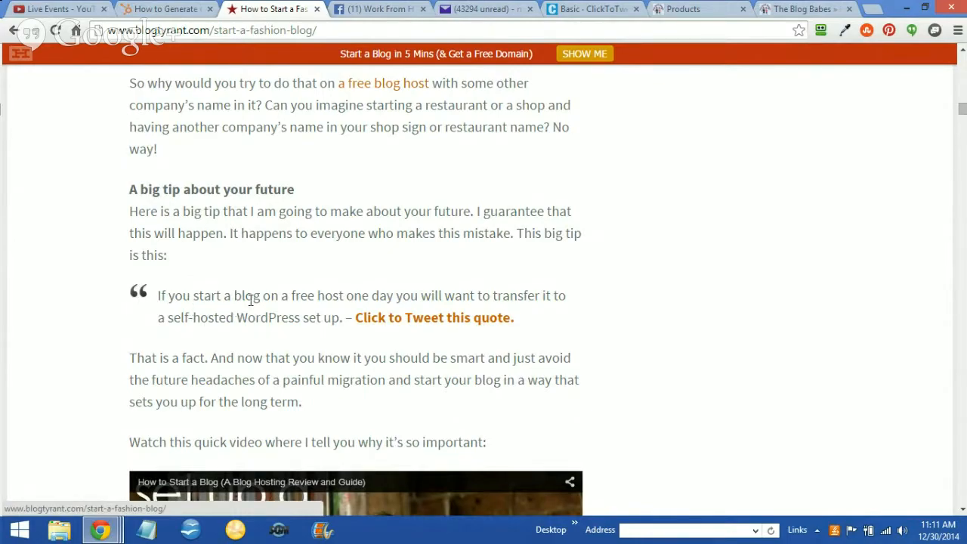
Open the article's "Click to Tweet this quote" link and compare the prefilled tweet with the quote in the article
left_click(418, 320)
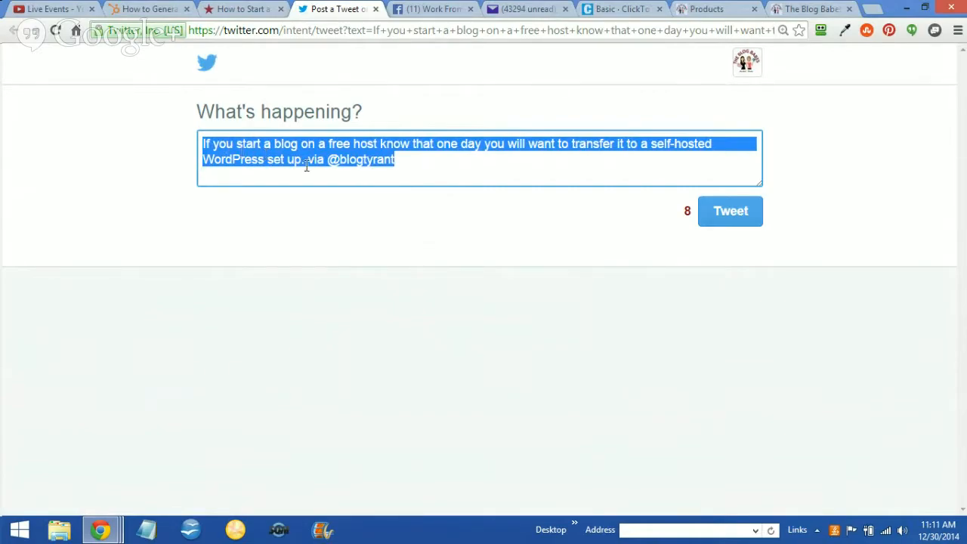
left_click(399, 159)
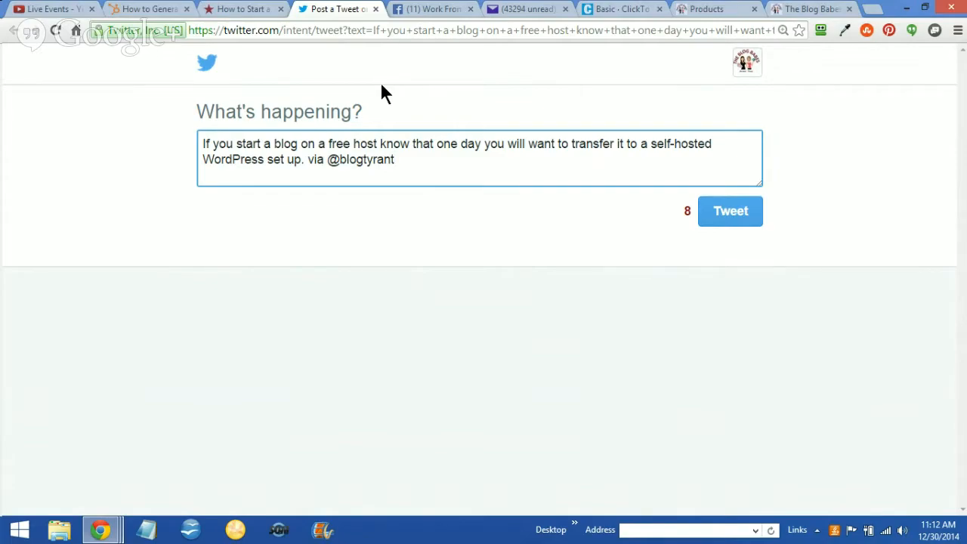
left_click(246, 10)
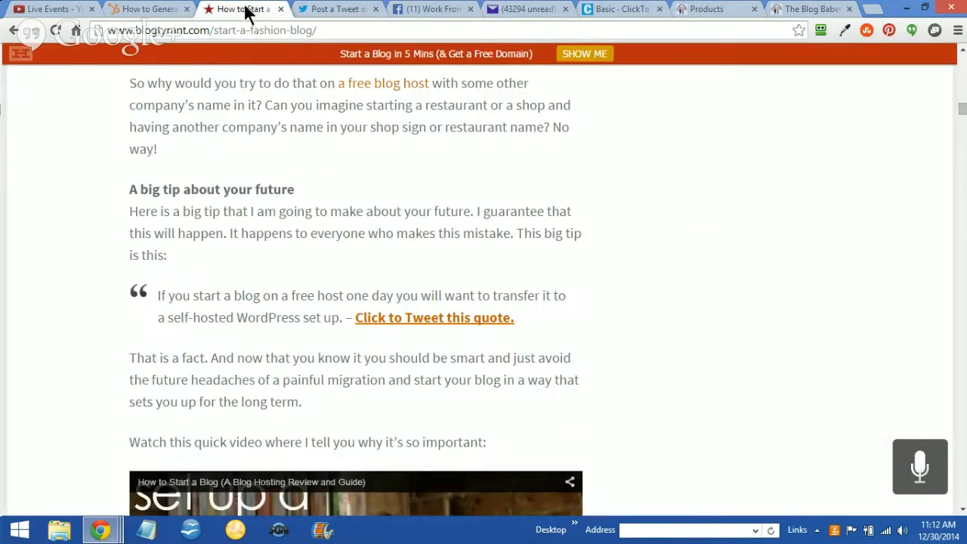
left_click(319, 12)
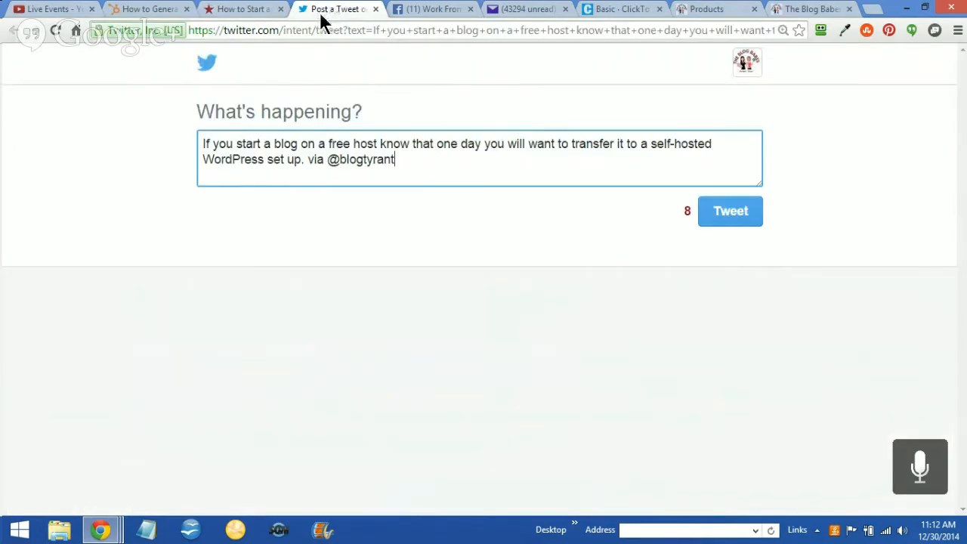
left_click(234, 10)
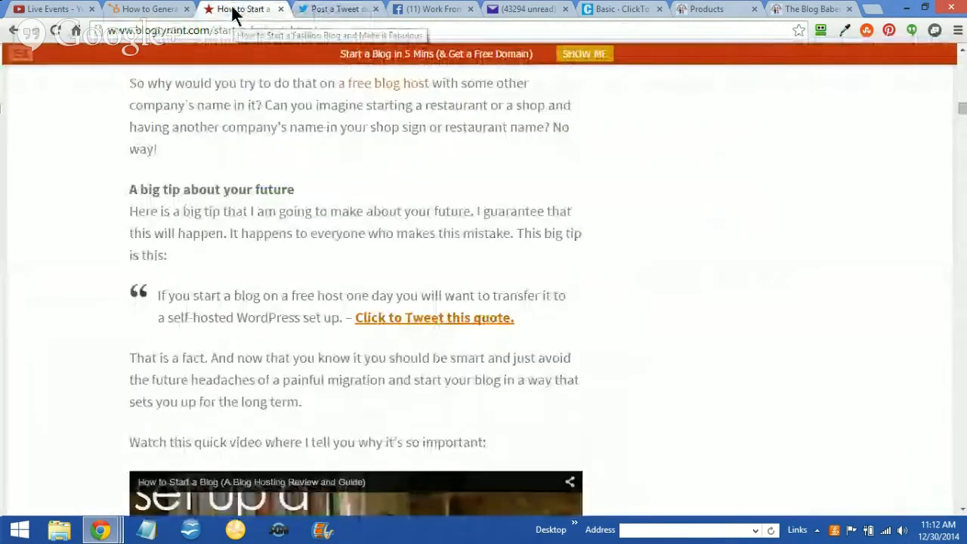
View the prefilled tweet from the HubSpot article's "Click to Tweet!" text example, and close it
left_click(140, 11)
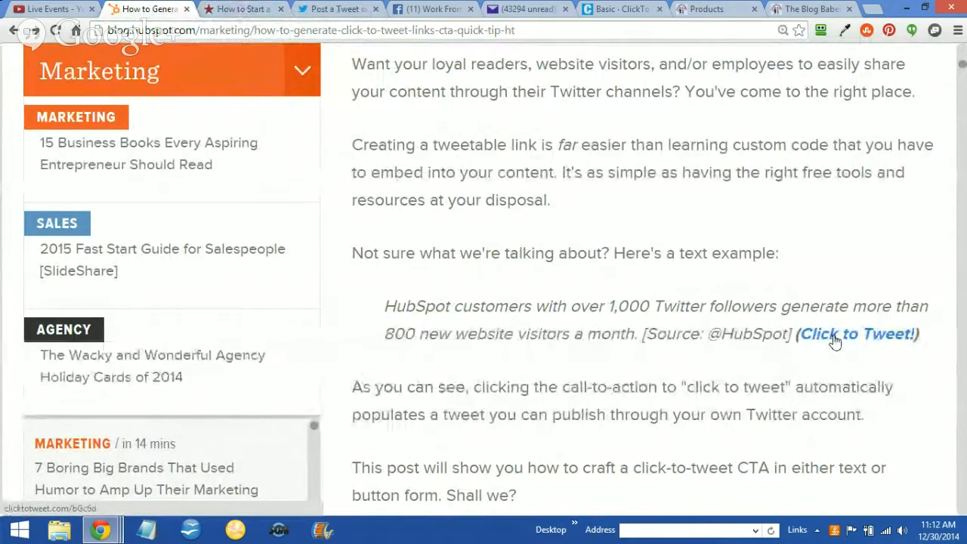
left_click(834, 337)
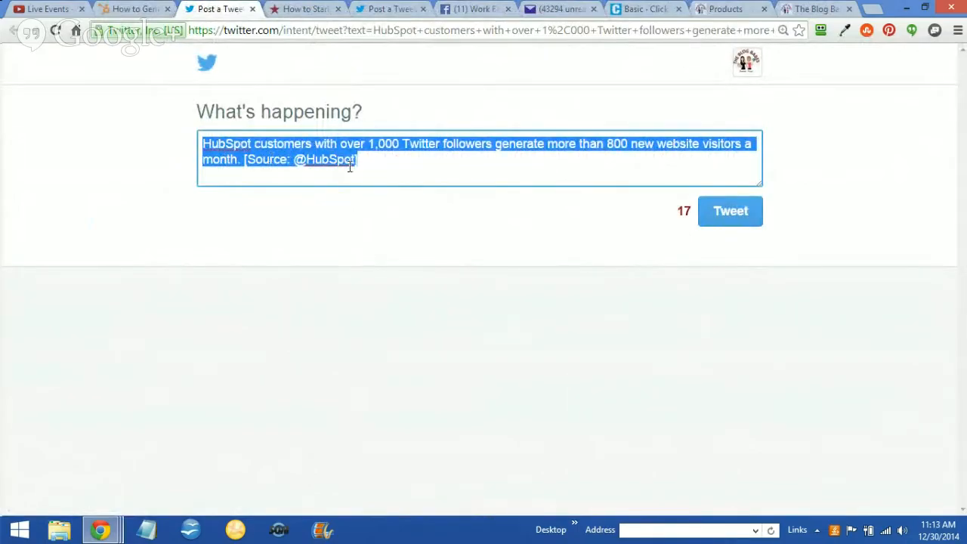
left_click(252, 9)
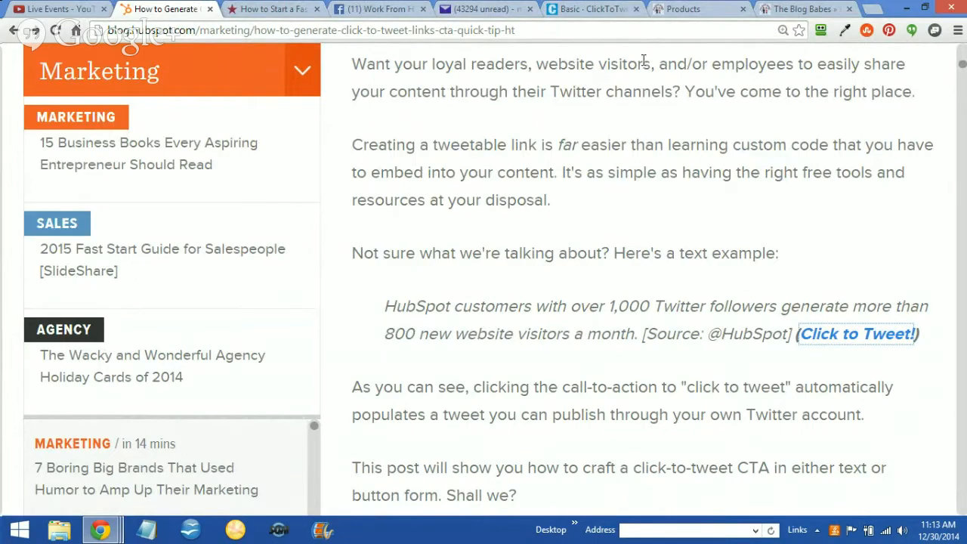
Load the clicktotweet.com home page and open its Basic Link creation page
left_click(586, 9)
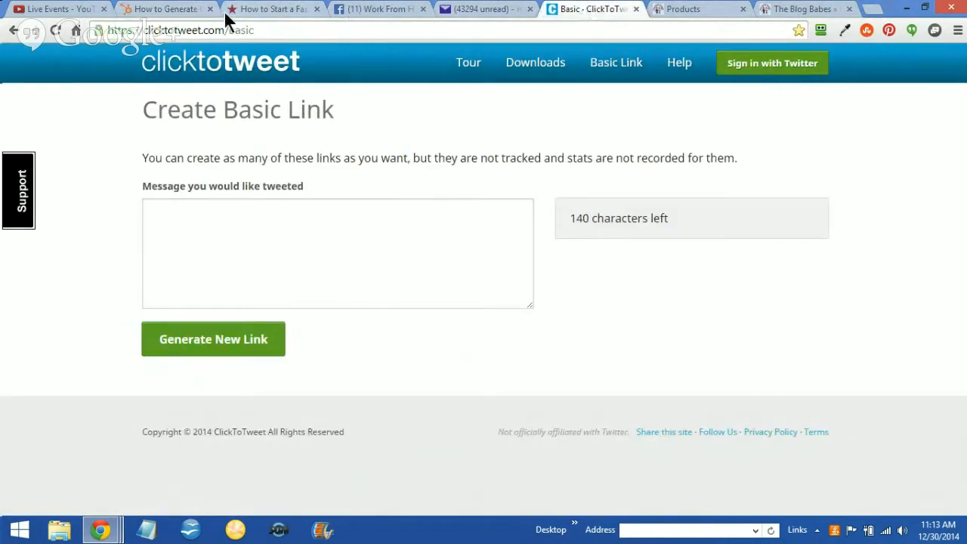
left_click_drag(228, 30, 294, 34)
key("BackSpace")
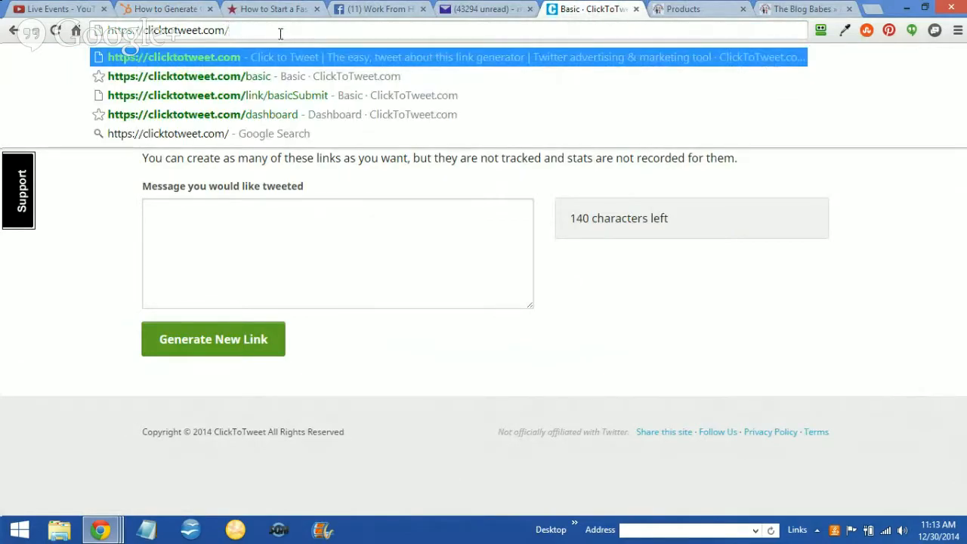
key("Return")
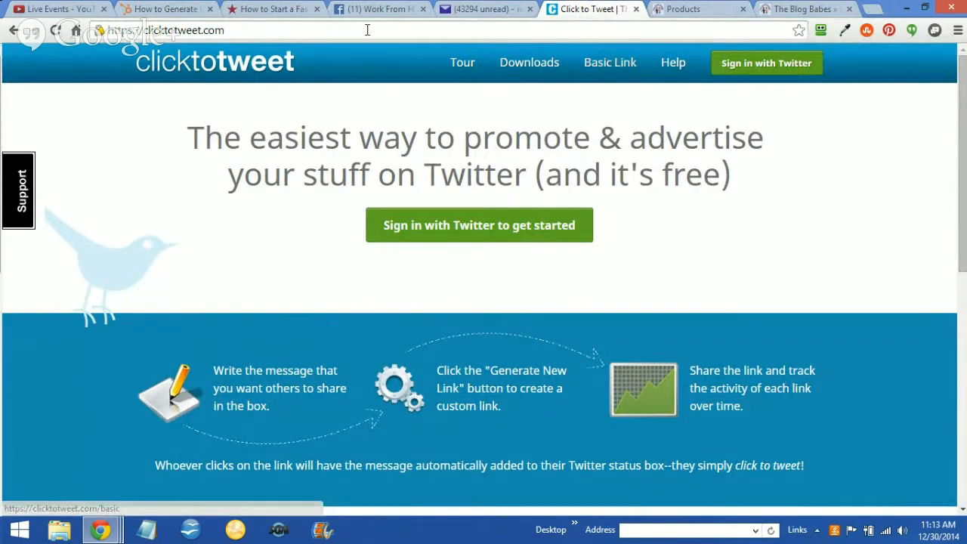
left_click(610, 65)
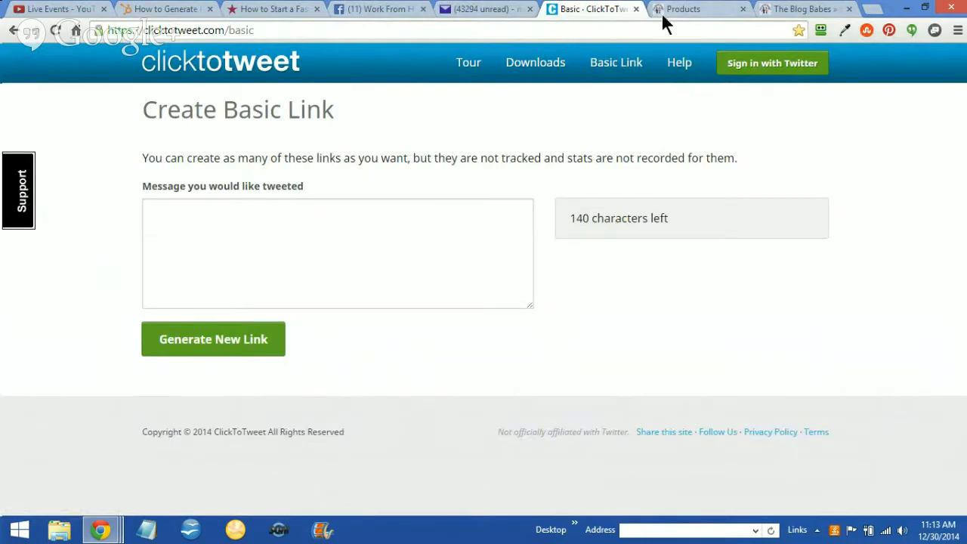
Go to The Blog Babes blog and open the Network Marketing Tips post
left_click(789, 9)
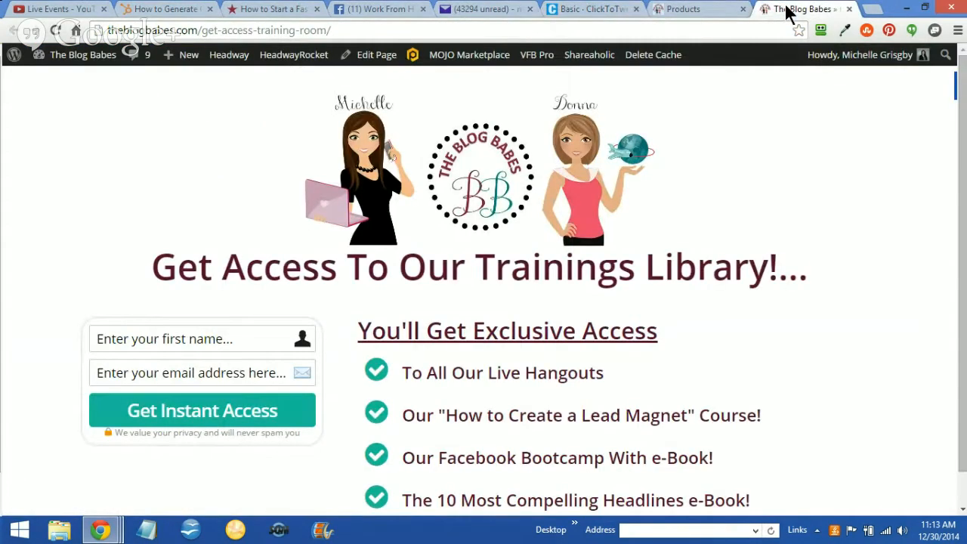
left_click(670, 11)
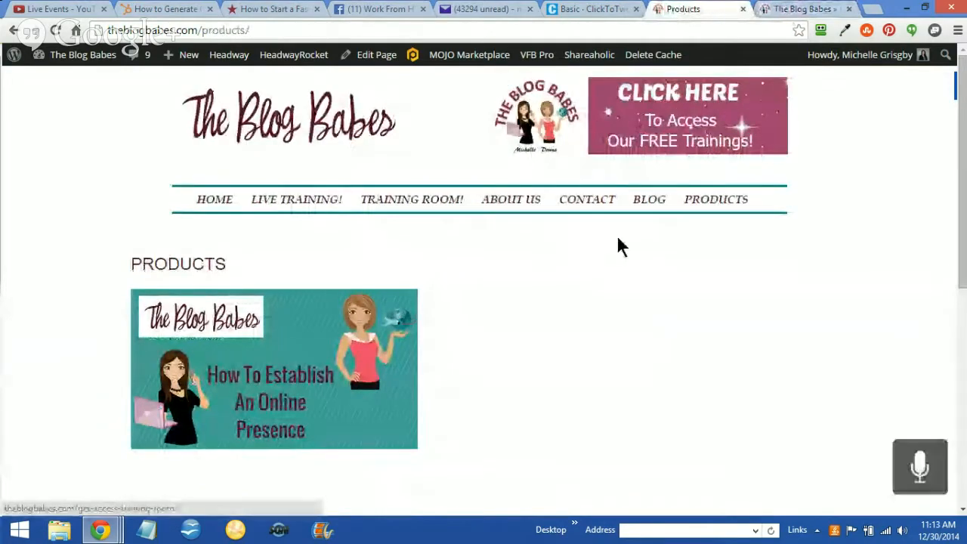
left_click(652, 204)
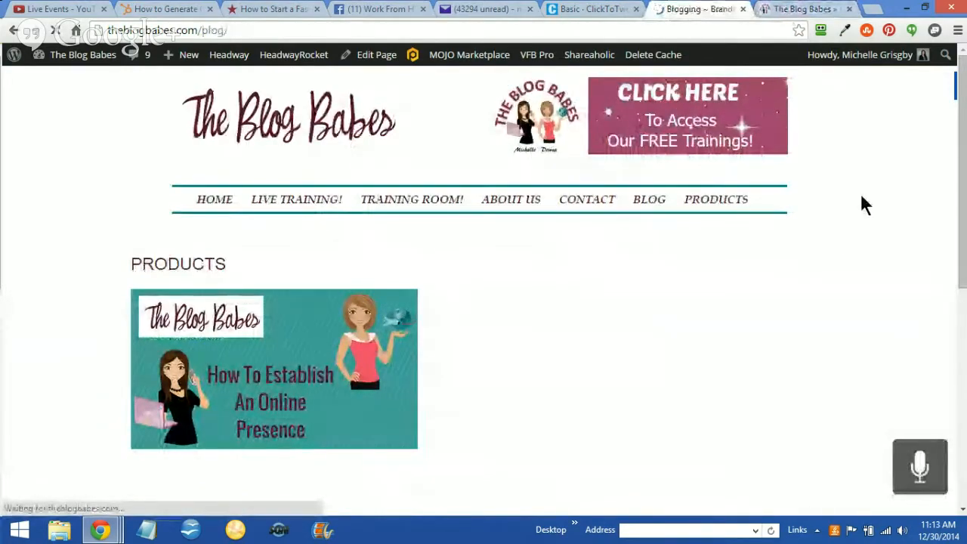
mouse_move(965, 86)
left_mouse_down()
mouse_move(964, 116)
mouse_move(964, 100)
left_mouse_up()
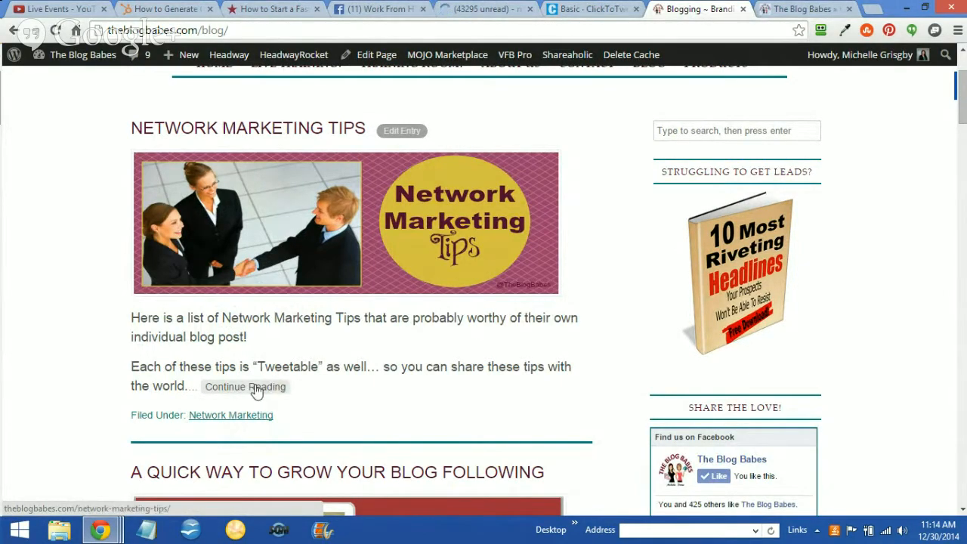
left_click(255, 216)
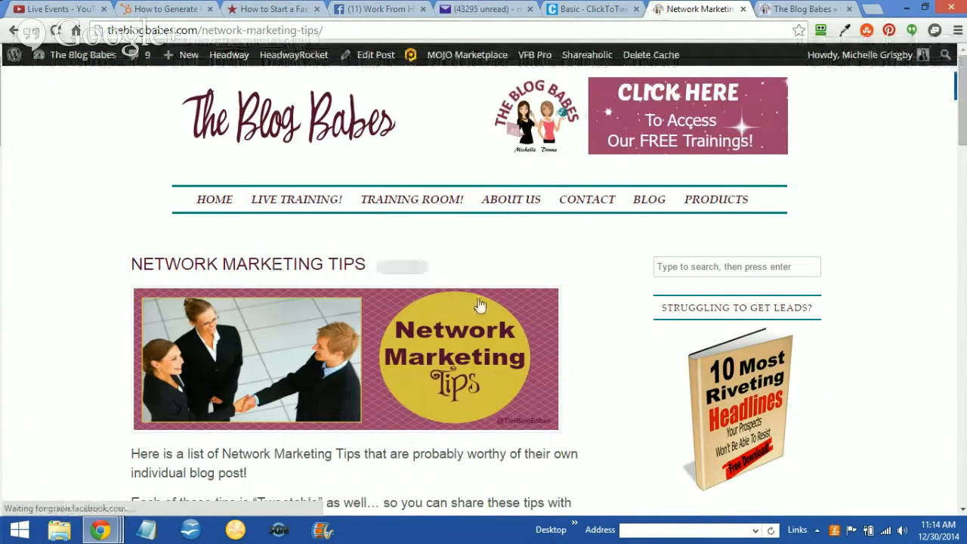
Open the Tweet This link of the first tip in the Network Marketing Tips list and view its prefilled tweet
scroll(937, 166, "down", 7)
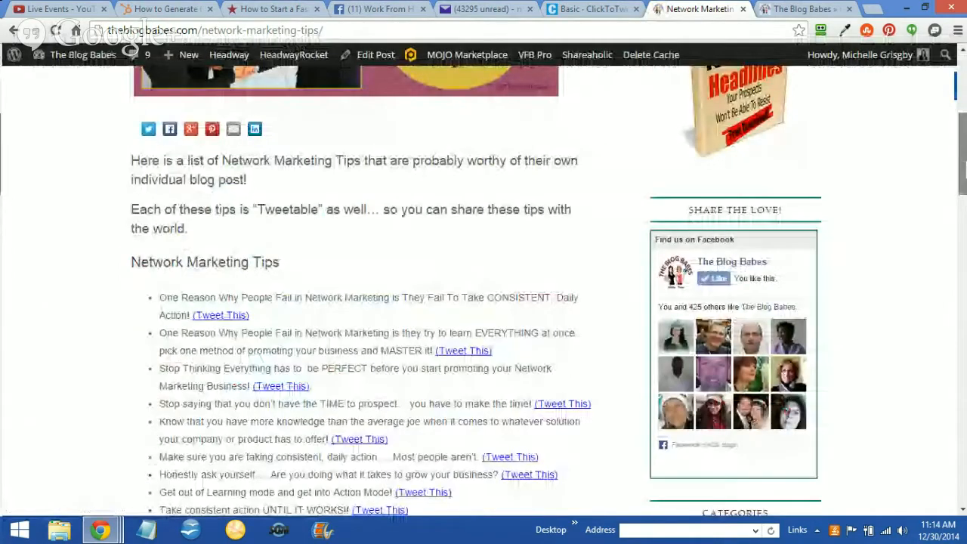
scroll(936, 195, "up", 1)
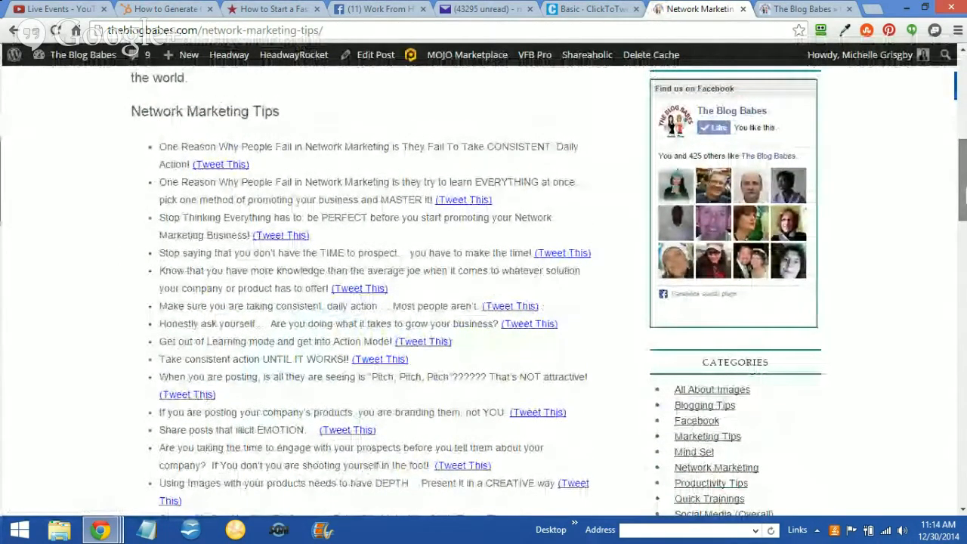
scroll(906, 212, "up", 2)
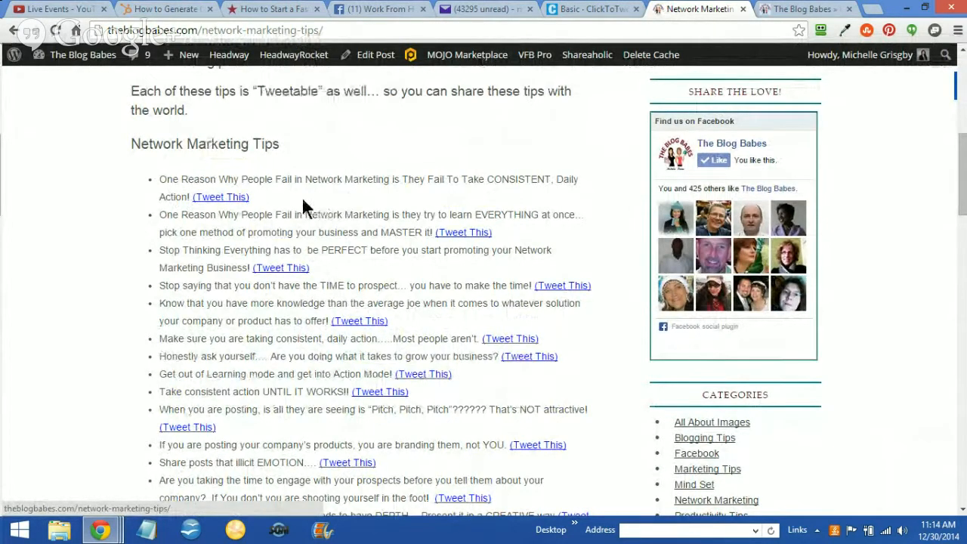
left_click(229, 199)
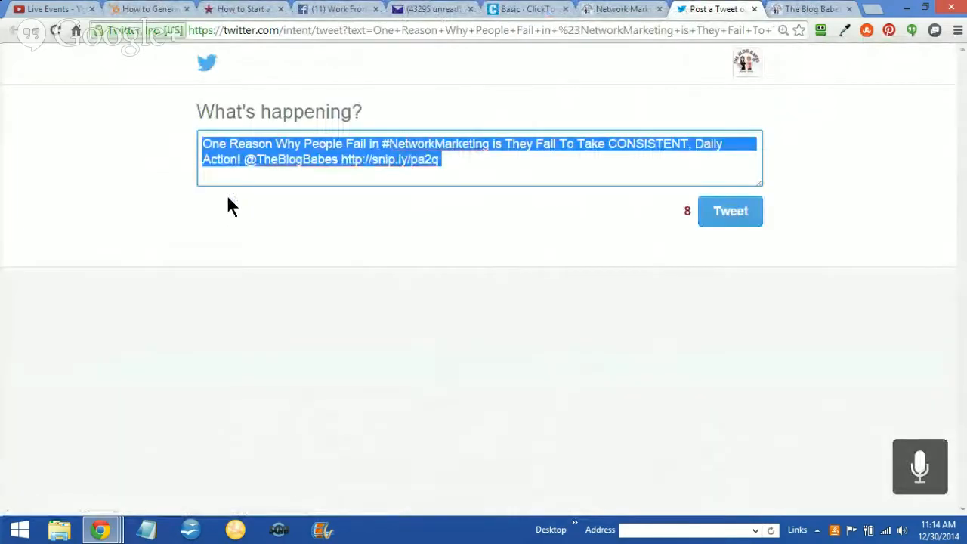
left_click(163, 178)
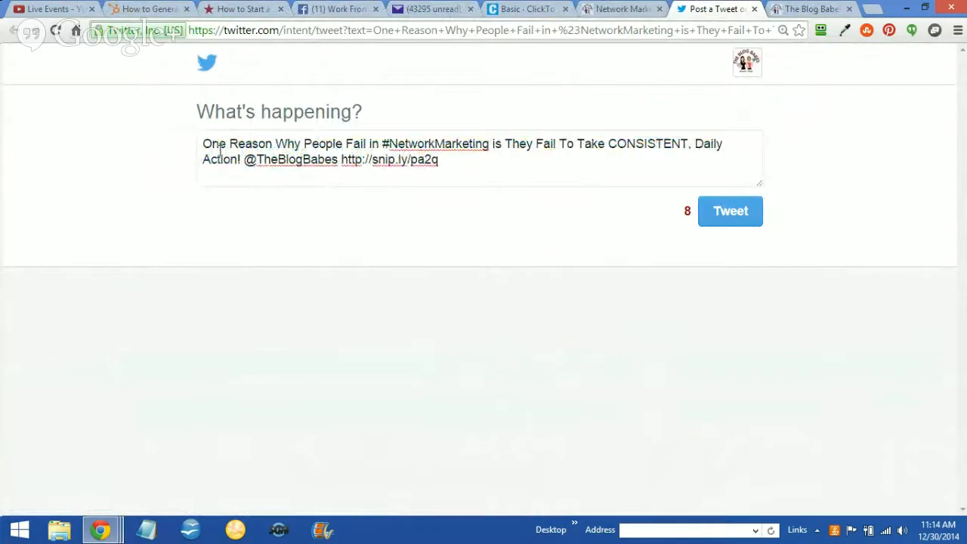
Compare the first tip's wording in the post with its prefilled tweet, highlighting the #NetworkMarketing hashtag
left_click(613, 10)
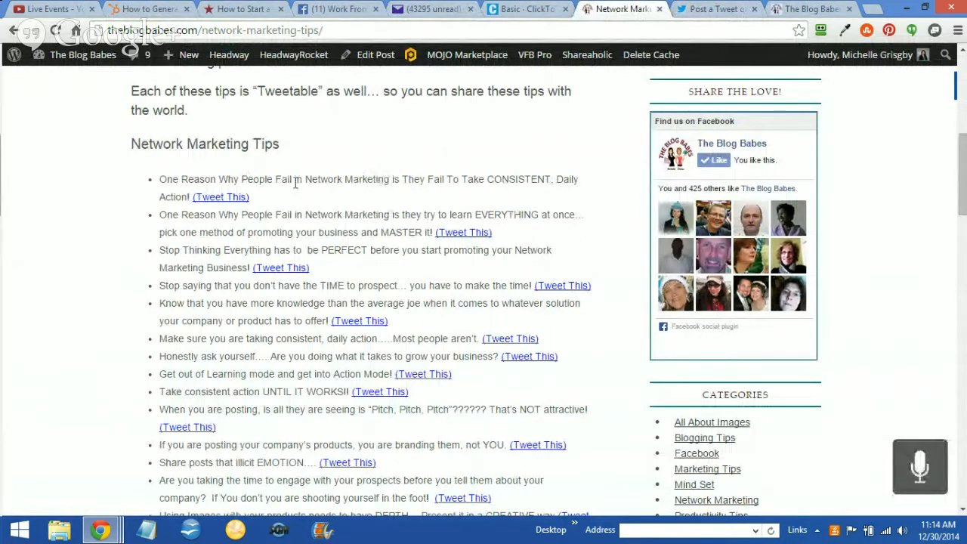
left_click(706, 9)
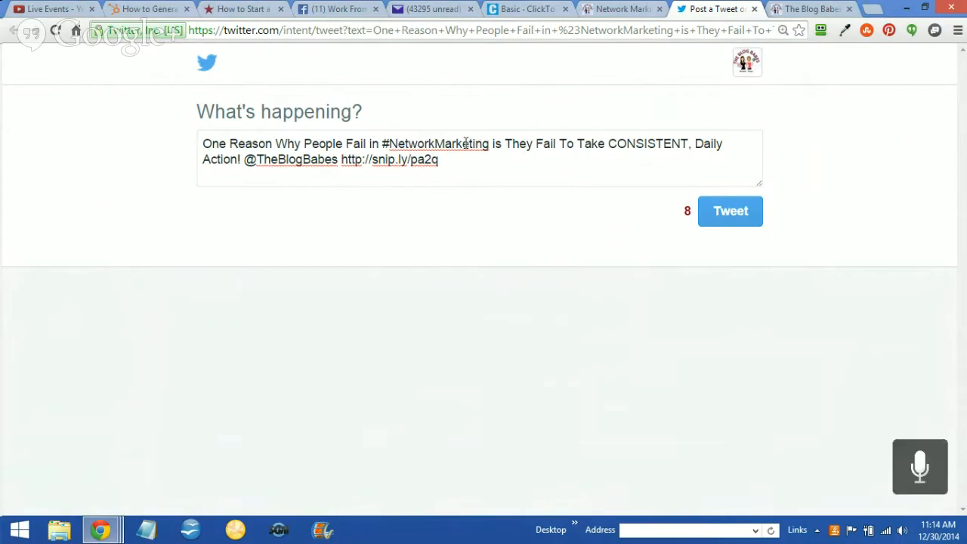
left_click_drag(380, 142, 395, 142)
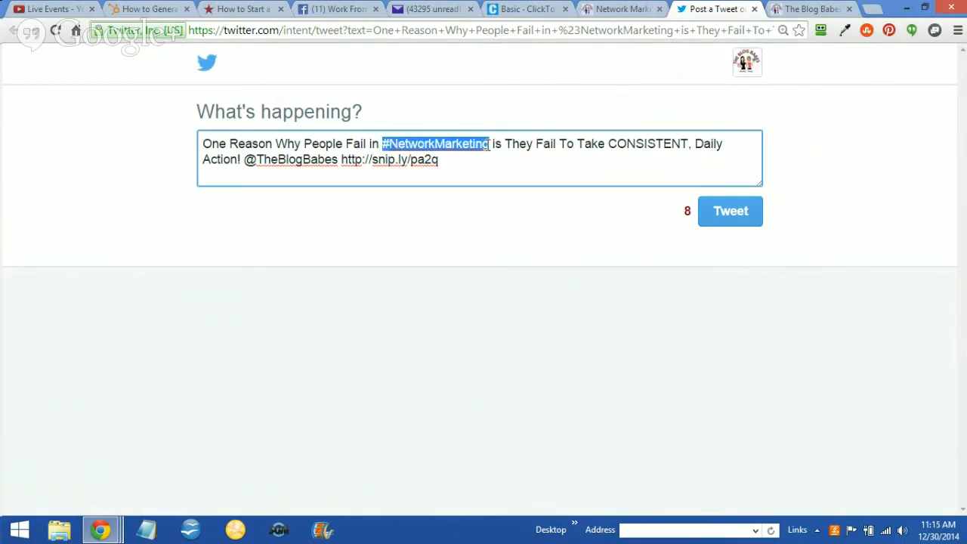
left_click(461, 96)
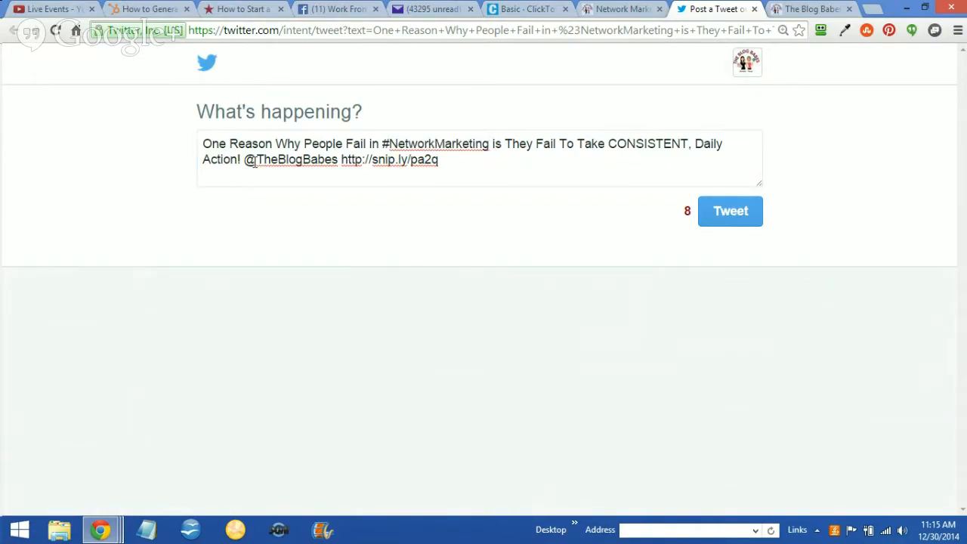
left_click_drag(244, 160, 264, 160)
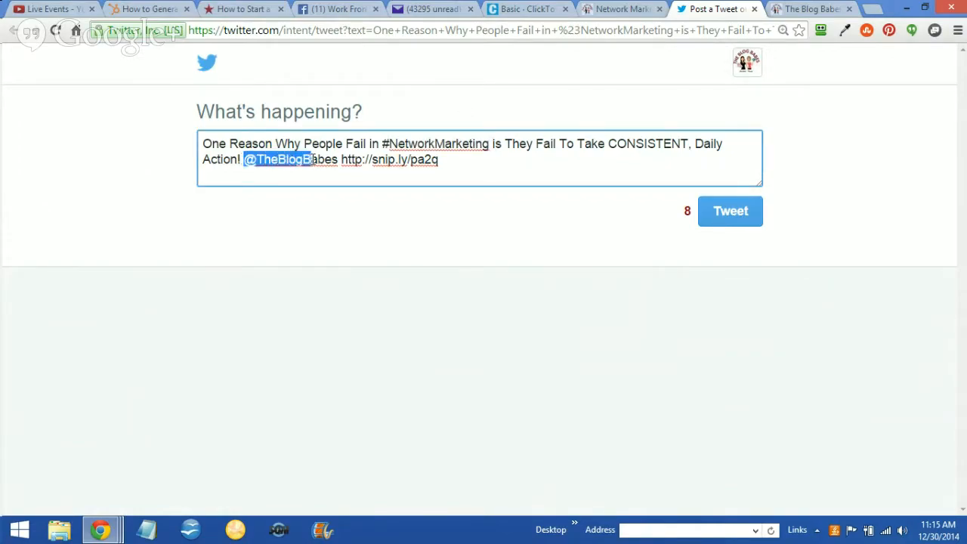
left_click(353, 206)
left_click(341, 159)
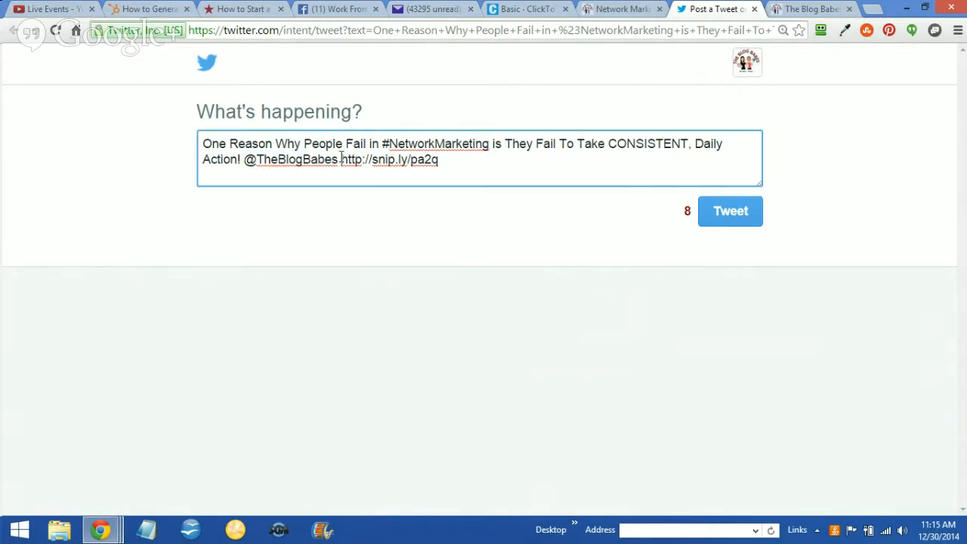
left_click_drag(341, 159, 413, 170)
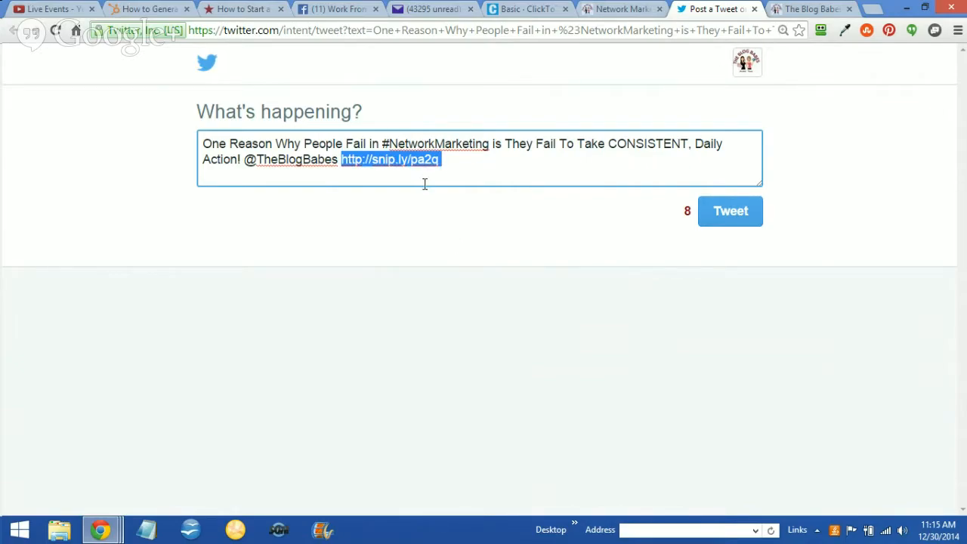
left_click(869, 12)
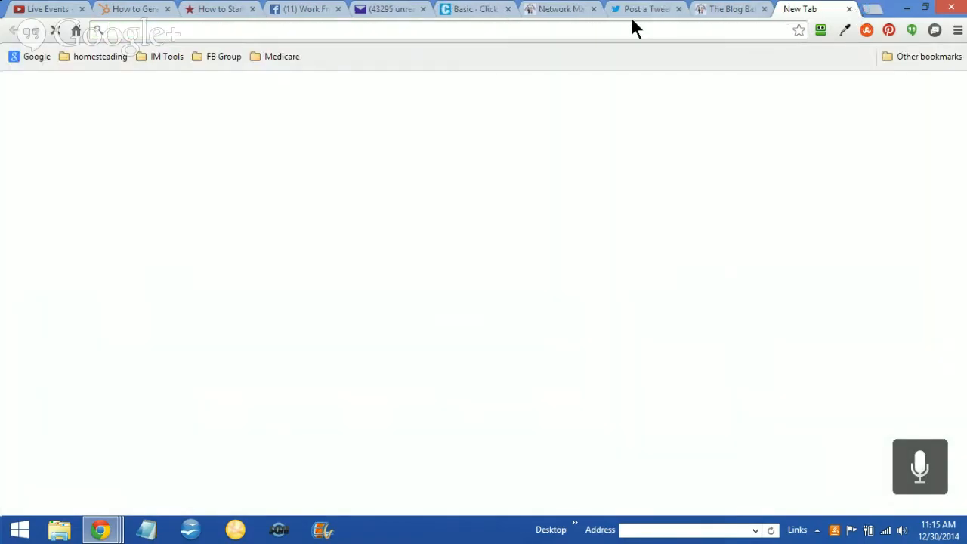
type("http://snip.ly/pa2q")
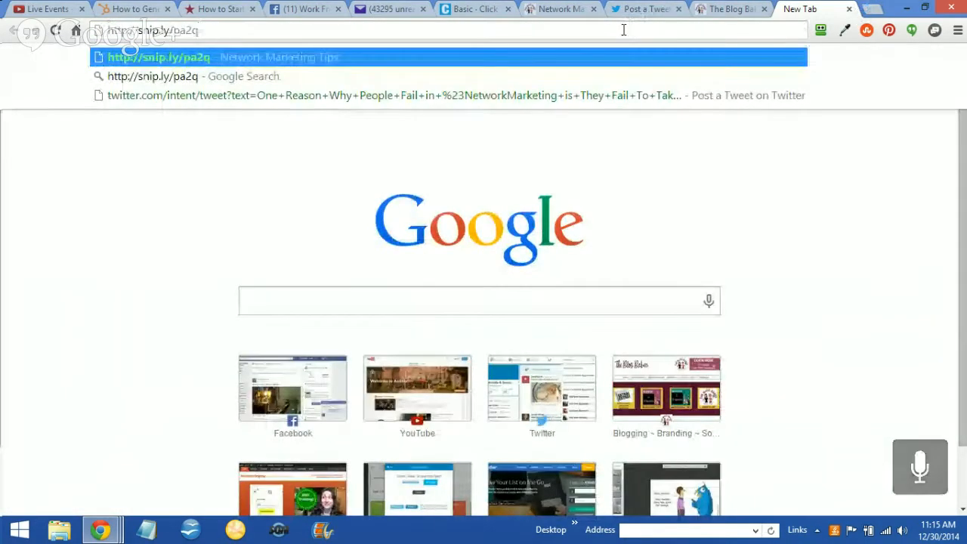
key("Return")
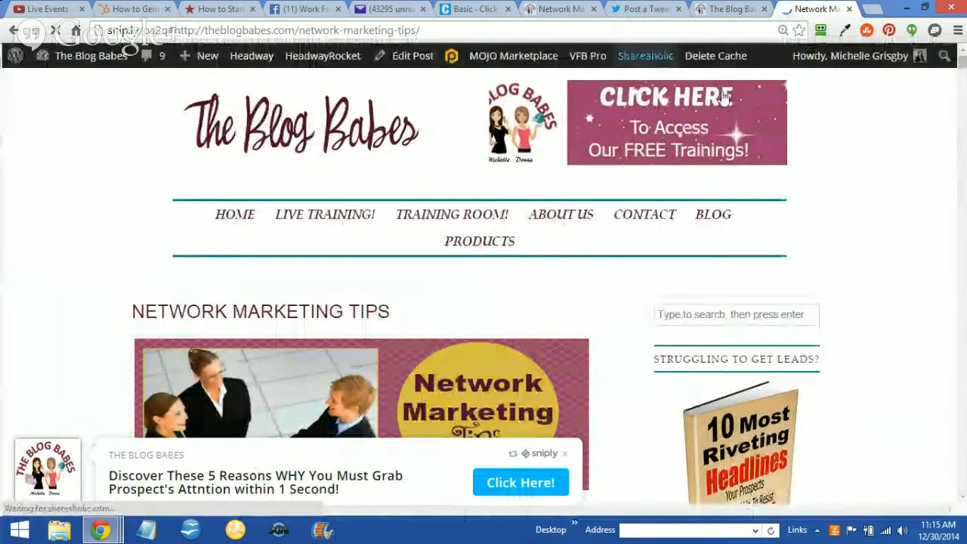
Look through the Network Marketing Tips post opened by the short link, including its Tweet This list and closing section
scroll(963, 80, "down", 1)
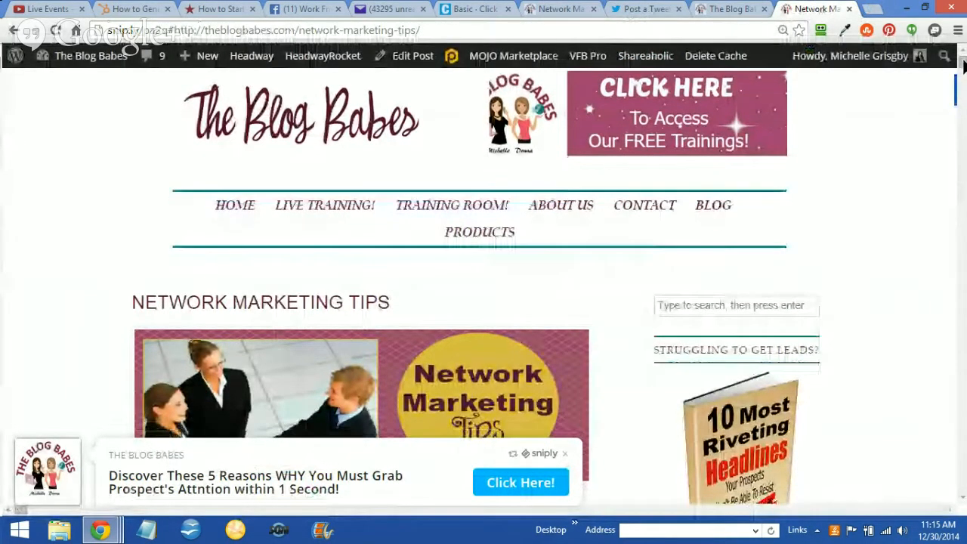
scroll(963, 79, "down", 5)
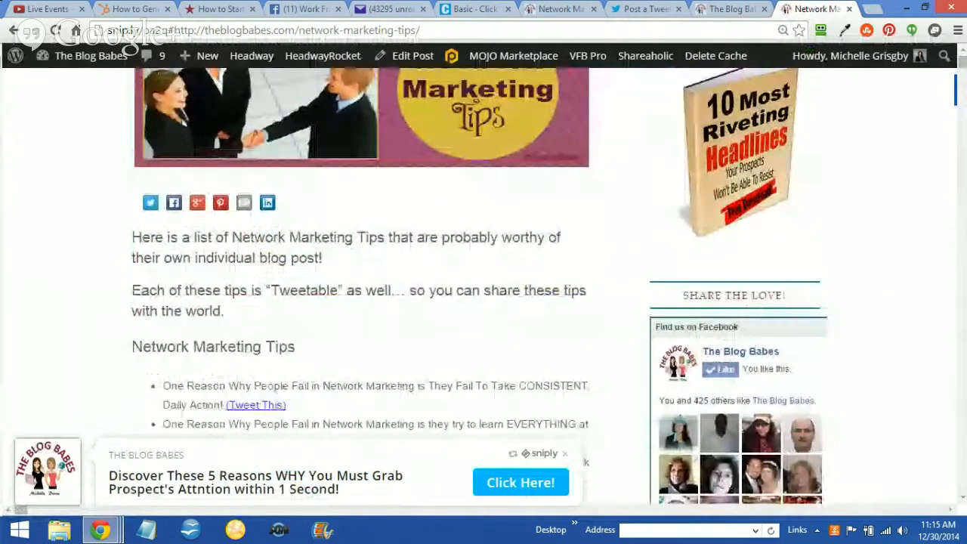
scroll(963, 79, "down", 2)
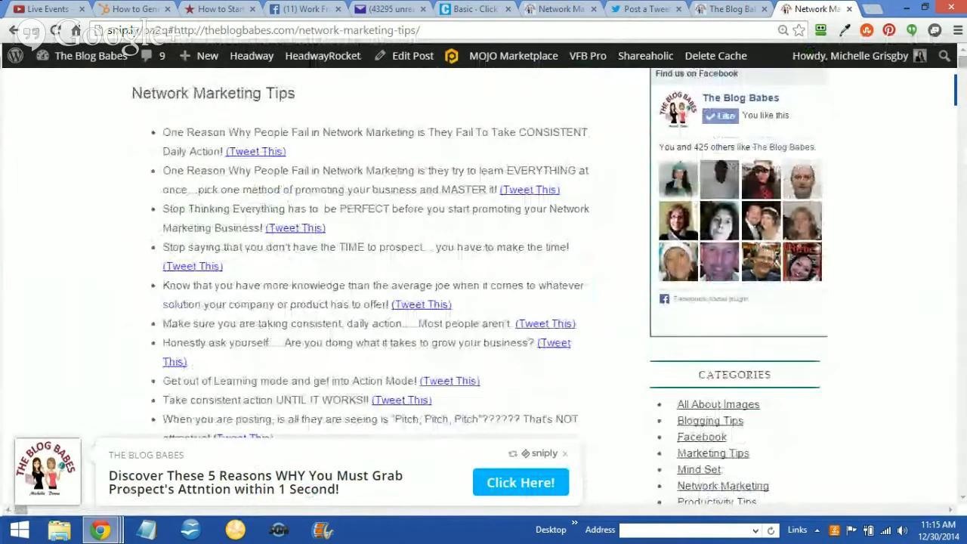
scroll(484, 286, "up", 1)
scroll(483, 285, "down", 1)
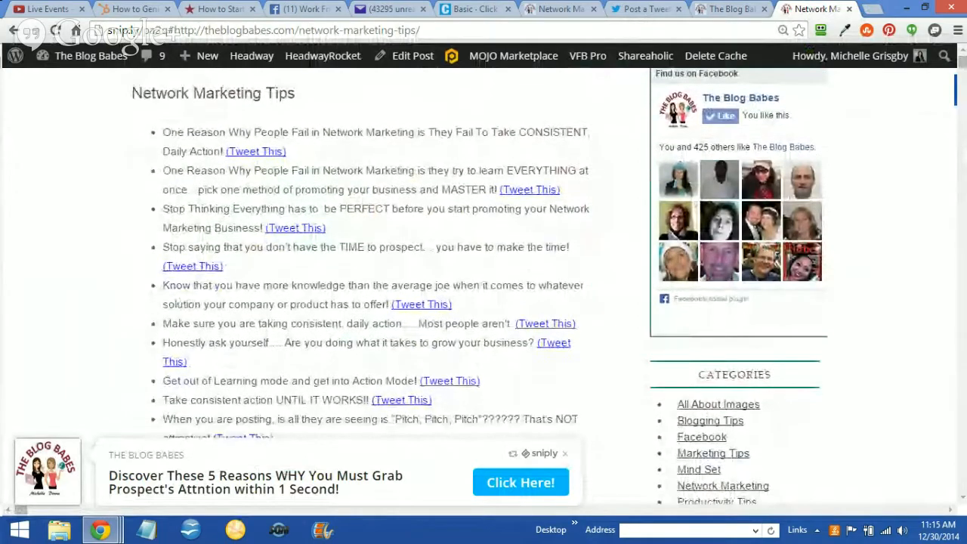
scroll(483, 285, "down", 4)
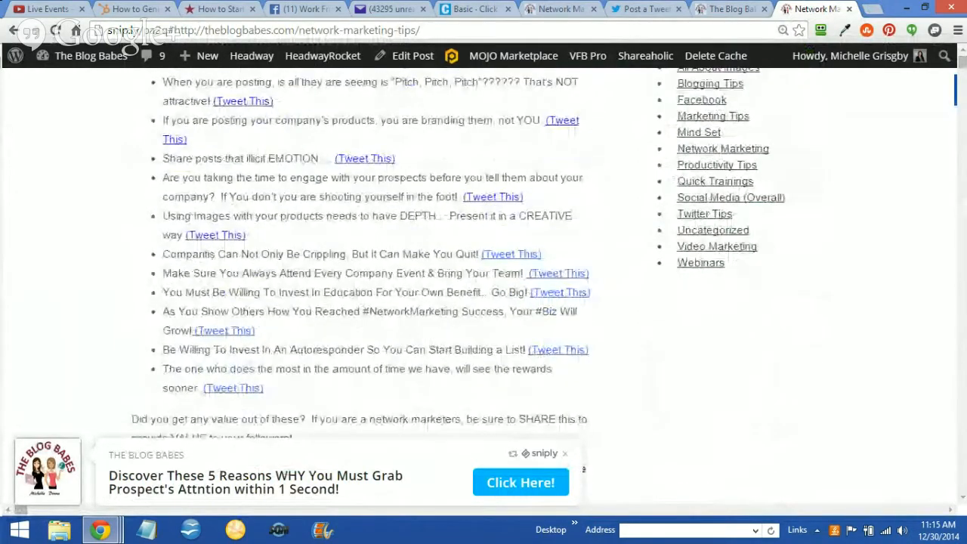
scroll(483, 285, "down", 8)
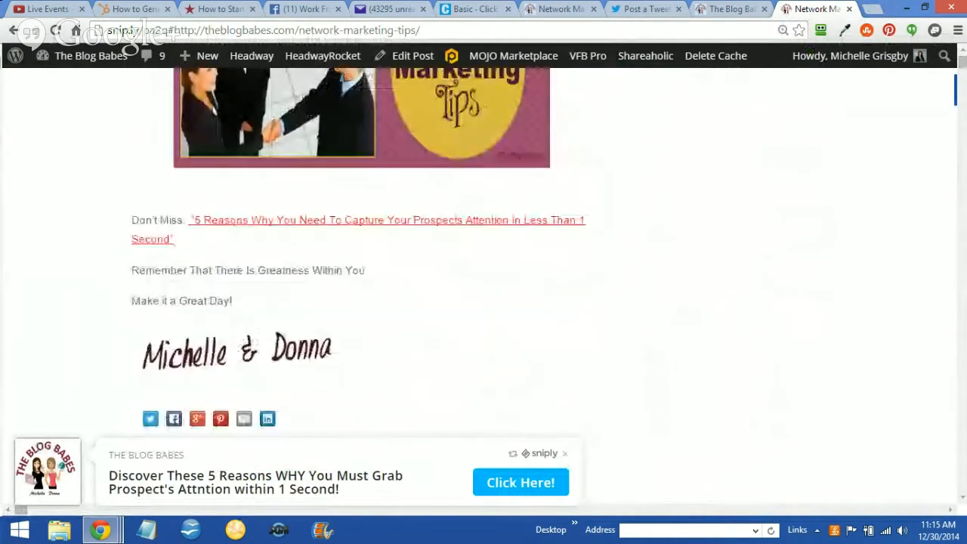
scroll(483, 285, "up", 8)
mouse_move(602, 60)
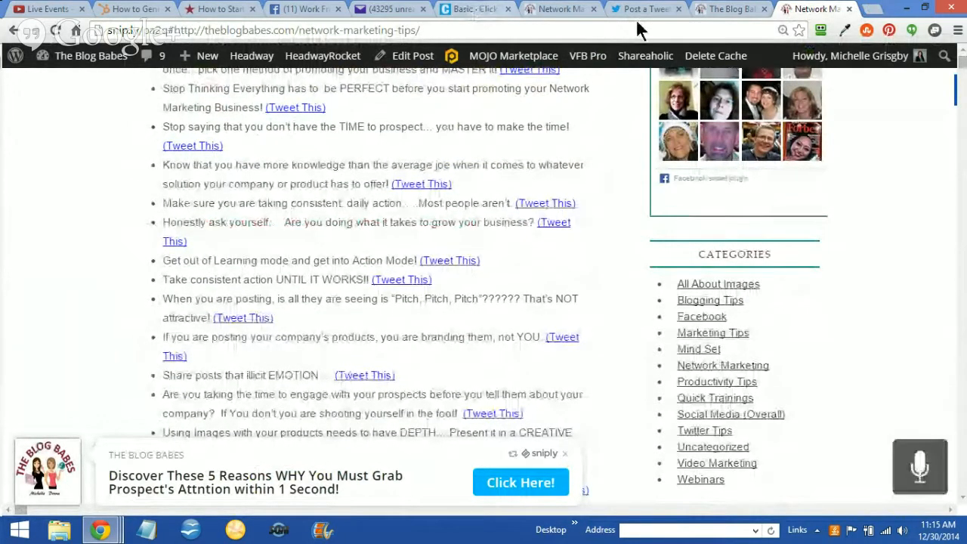
left_click(458, 11)
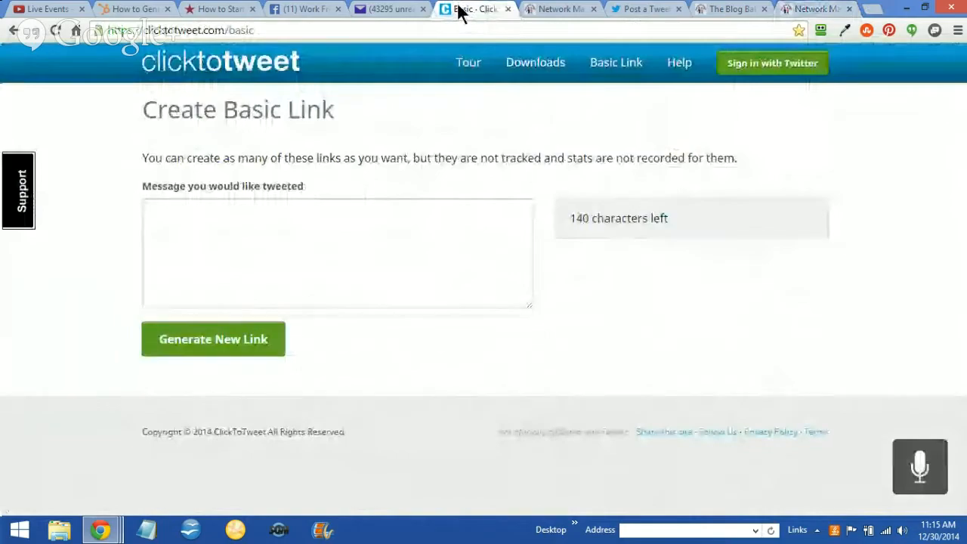
left_click(731, 11)
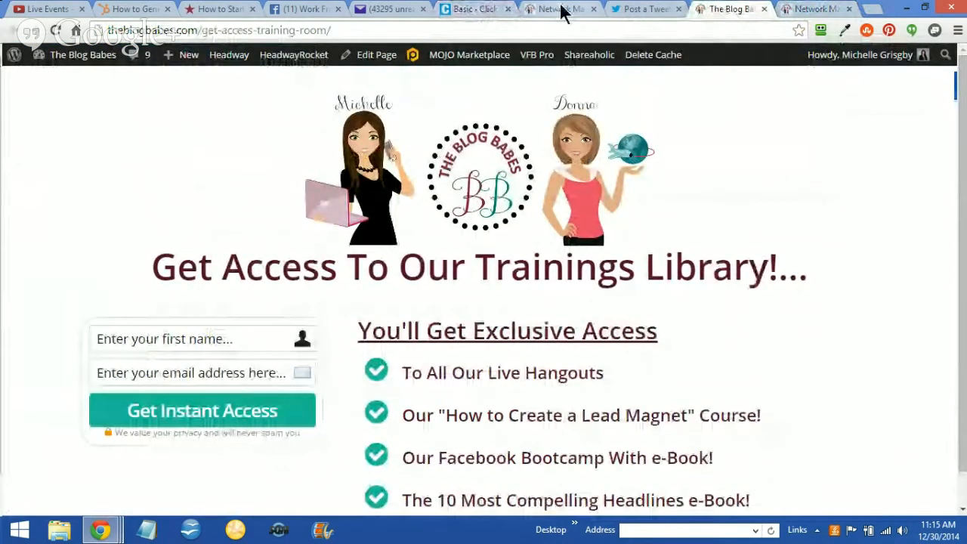
left_click(814, 10)
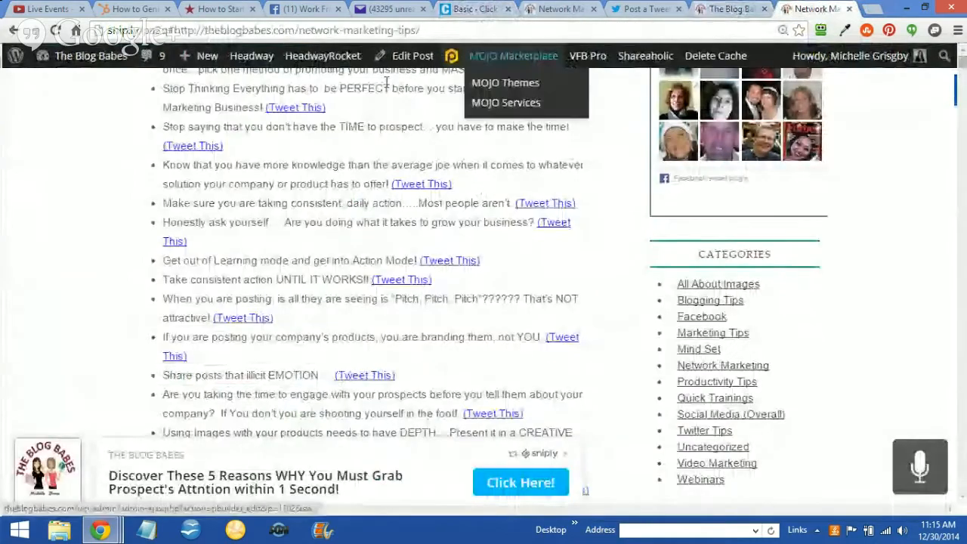
Leave the short-link page, load theblogbabes.com in the same tab and open its Blog page
left_click(14, 30)
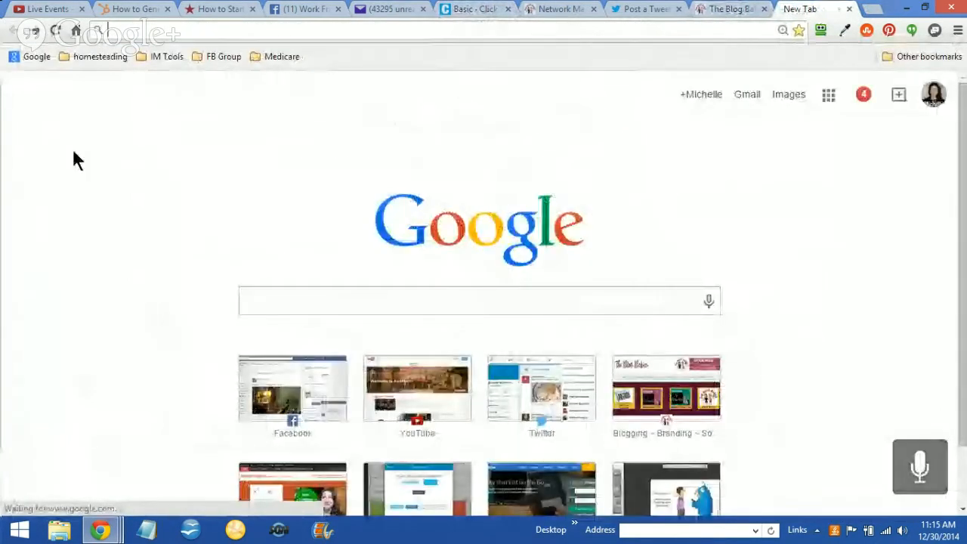
left_click(158, 30)
type("h")
key("BackSpace")
key("BackSpace")
type("the")
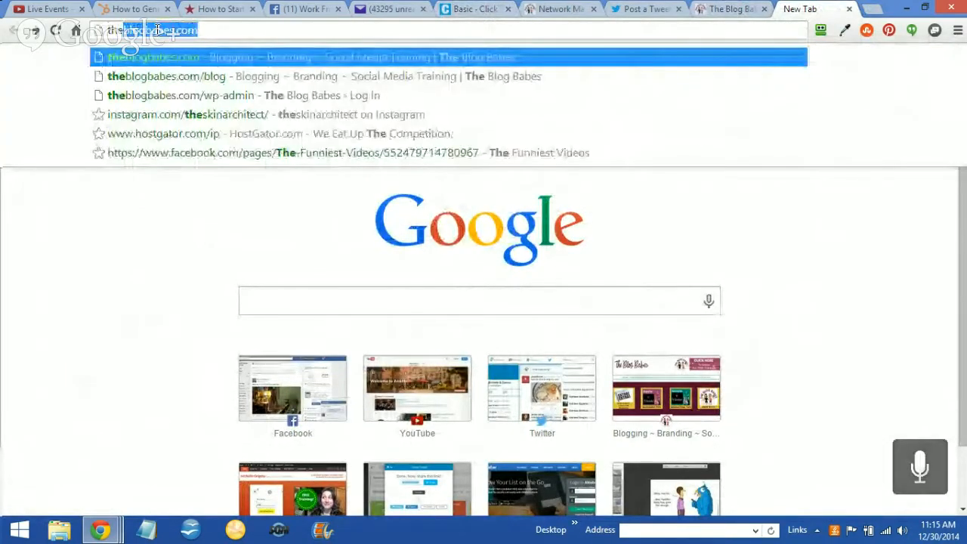
type("blogbabes.com")
key("Return")
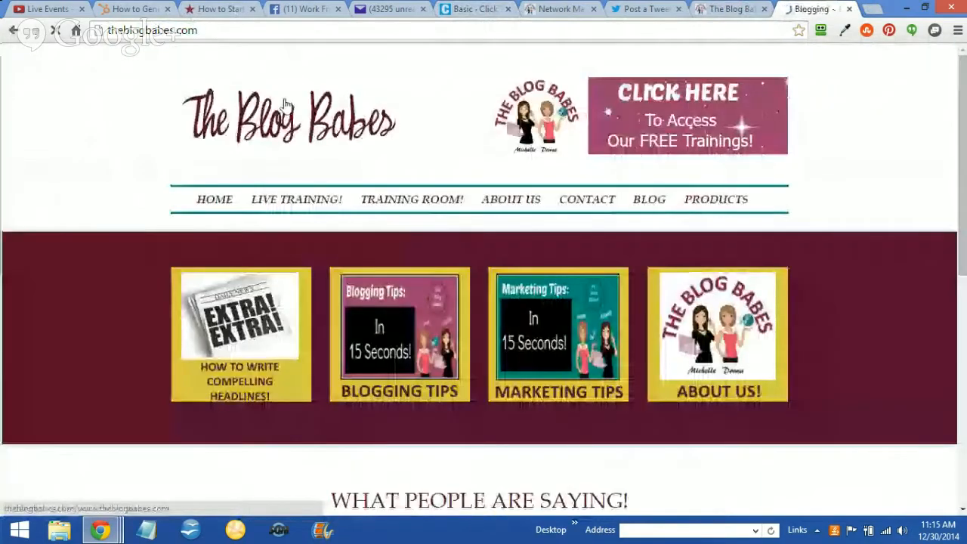
left_click(648, 202)
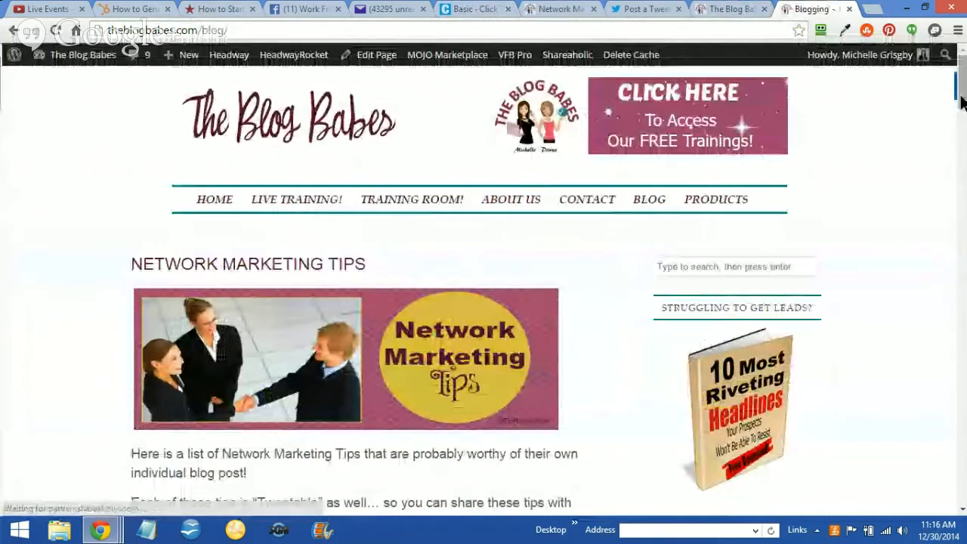
Find the post A Quick Way to Grow Your Blog Following in the blog list and open it
scroll(960, 83, "down", 3)
scroll(965, 124, "down", 5)
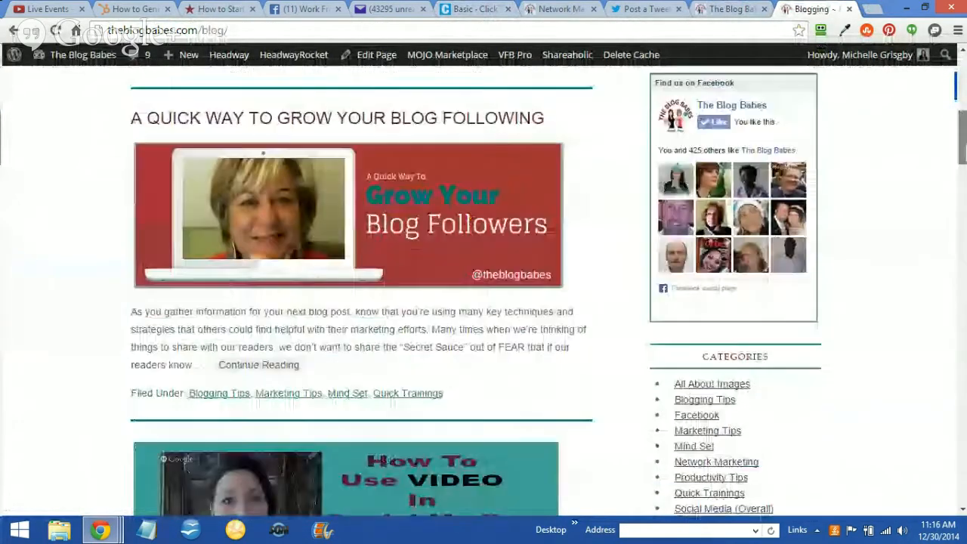
scroll(483, 287, "down", 2)
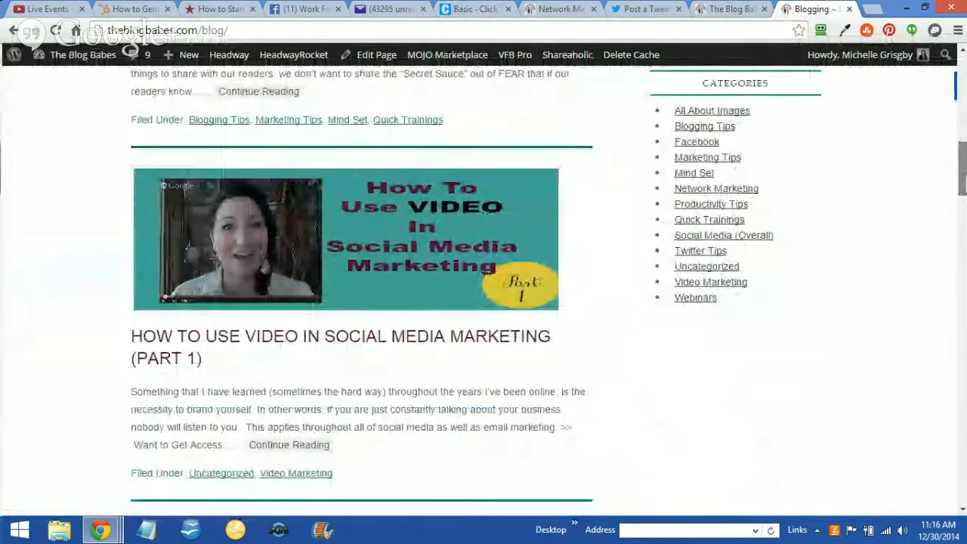
scroll(484, 287, "up", 4)
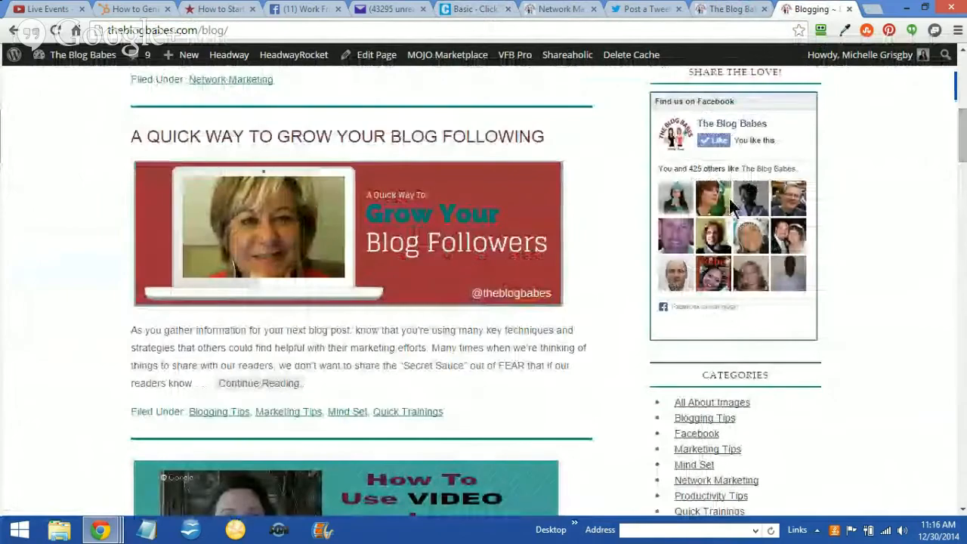
left_click(300, 226)
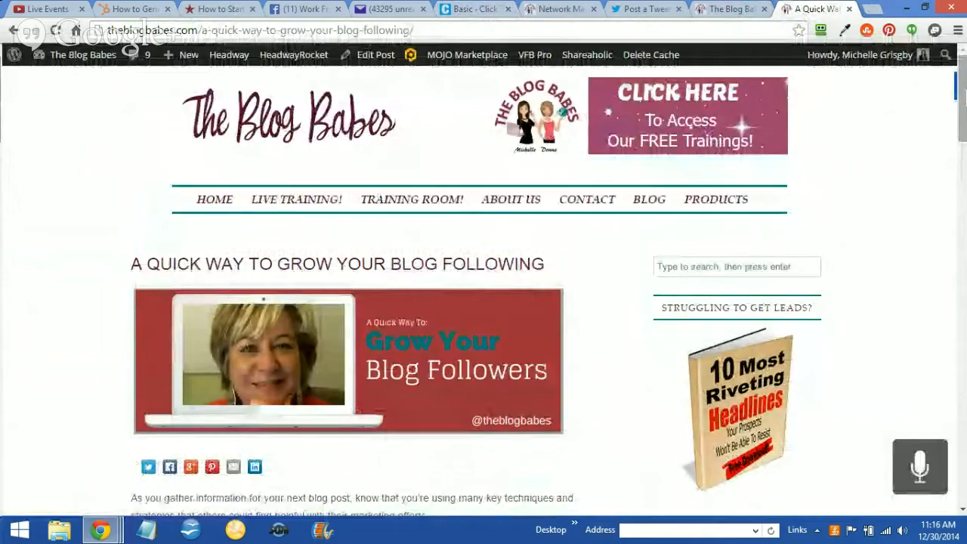
Examine the body of the blog following post, focusing on the centred FREE Training Library link
scroll(483, 287, "down", 2)
scroll(484, 287, "down", 4)
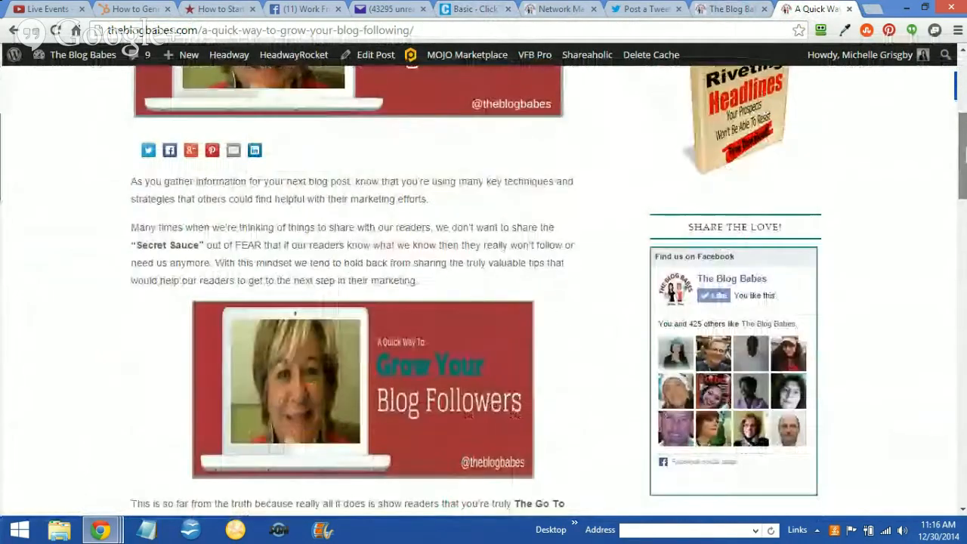
scroll(483, 287, "down", 2)
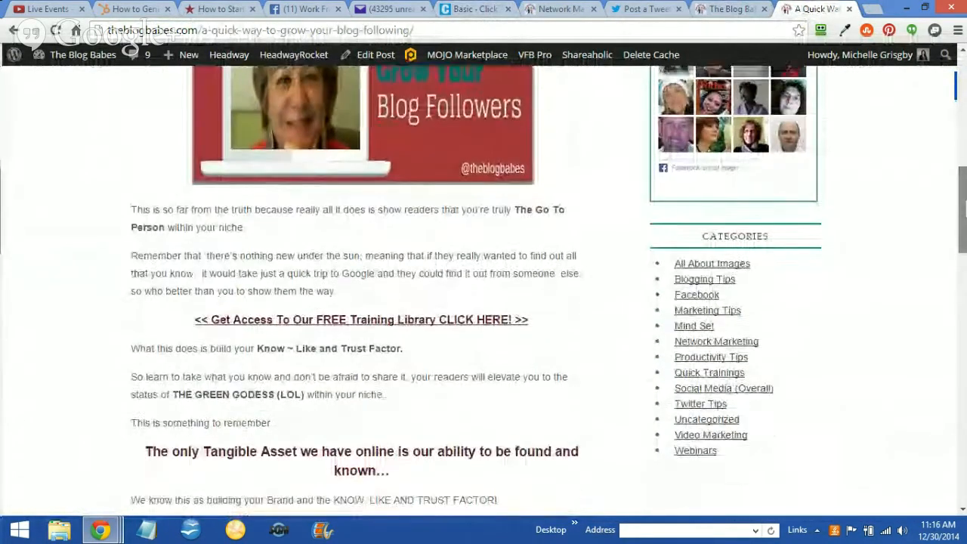
left_click_drag(965, 217, 965, 213)
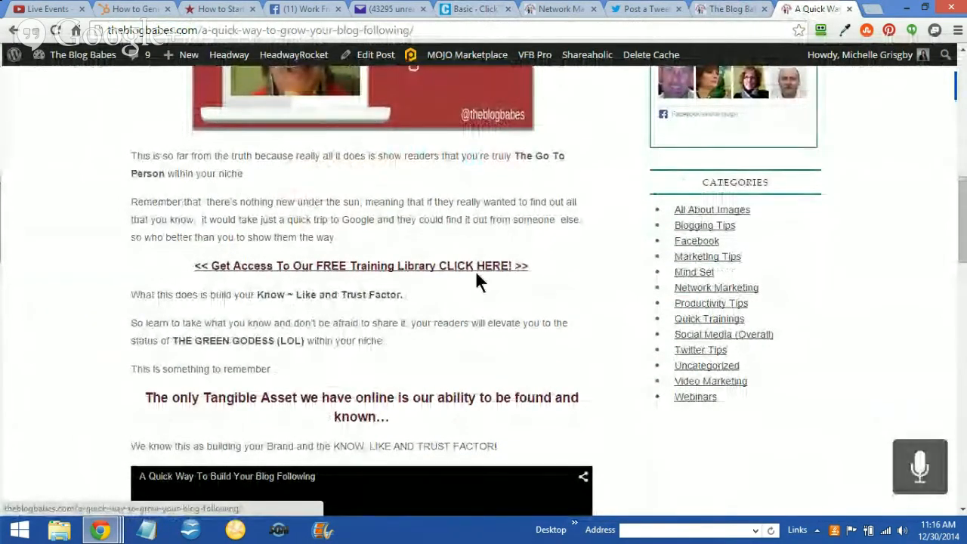
left_click_drag(531, 269, 211, 269)
left_click(476, 302)
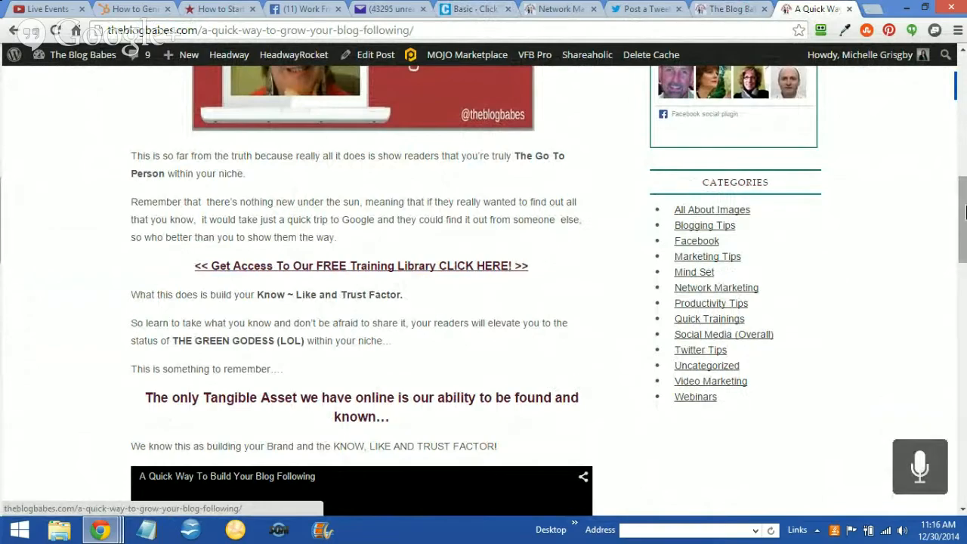
mouse_move(965, 211)
left_mouse_down()
mouse_move(965, 268)
mouse_move(964, 148)
mouse_move(965, 196)
left_mouse_up()
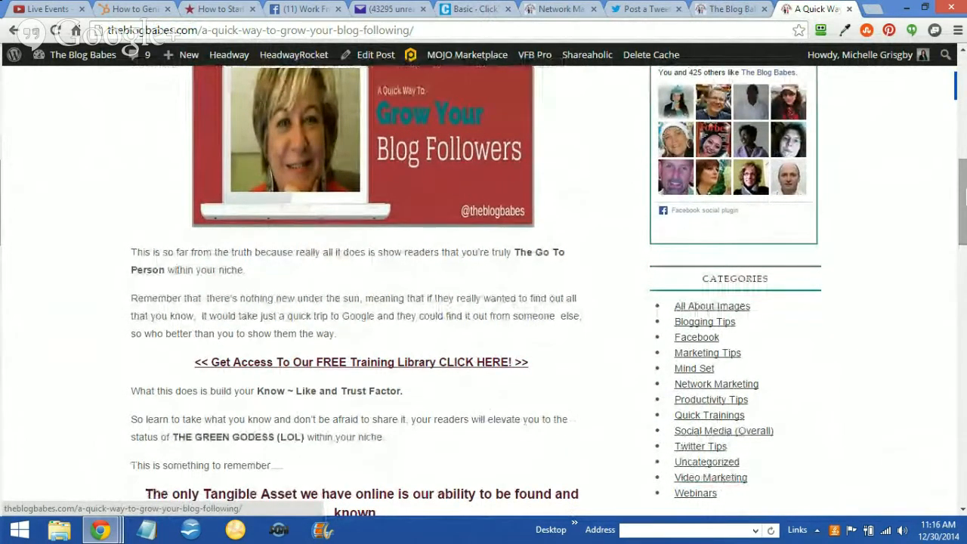
Return to the Blog page and open the Branding Yourself Tip – Recognizing Birthdays in a Unique Way! post
mouse_move(964, 197)
left_mouse_down()
mouse_move(965, 311)
mouse_move(957, 89)
left_mouse_up()
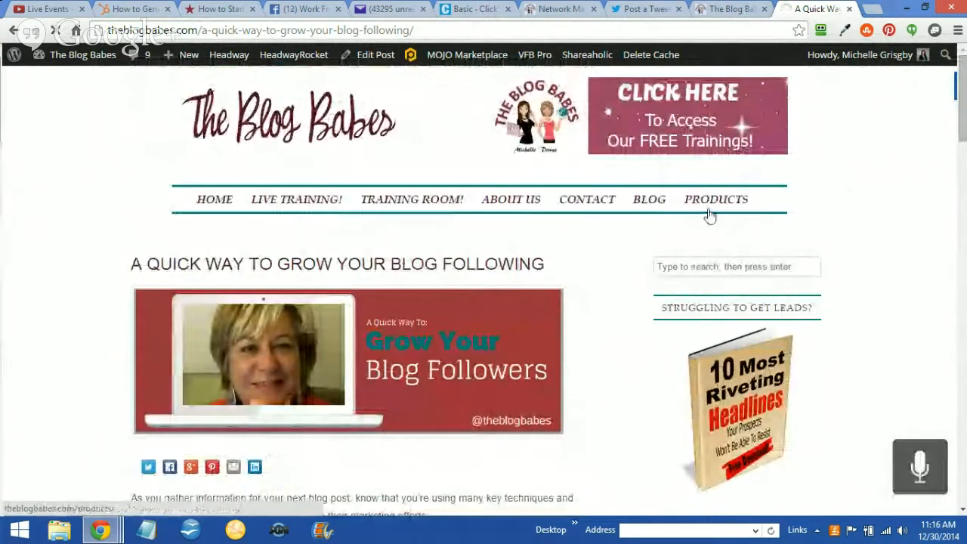
left_click_drag(962, 97, 964, 296)
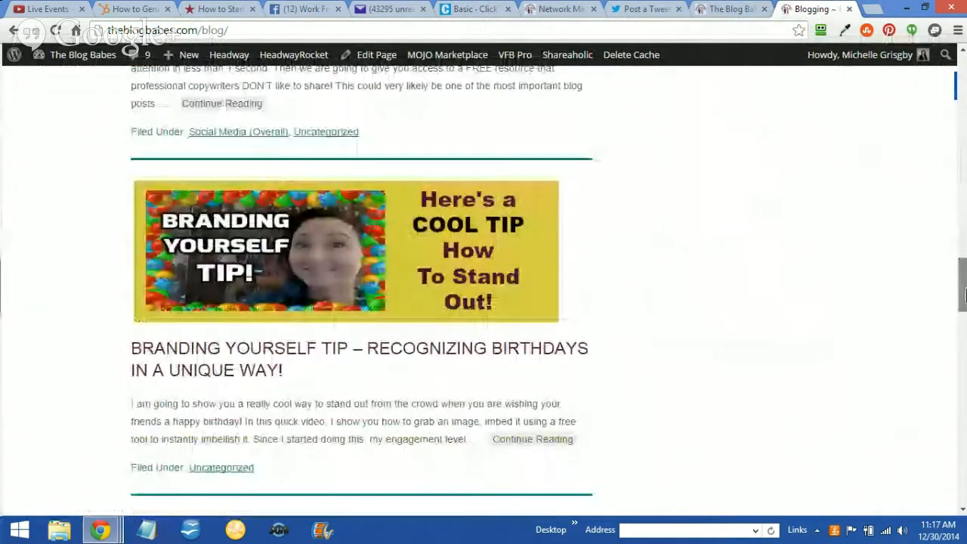
left_click(216, 354)
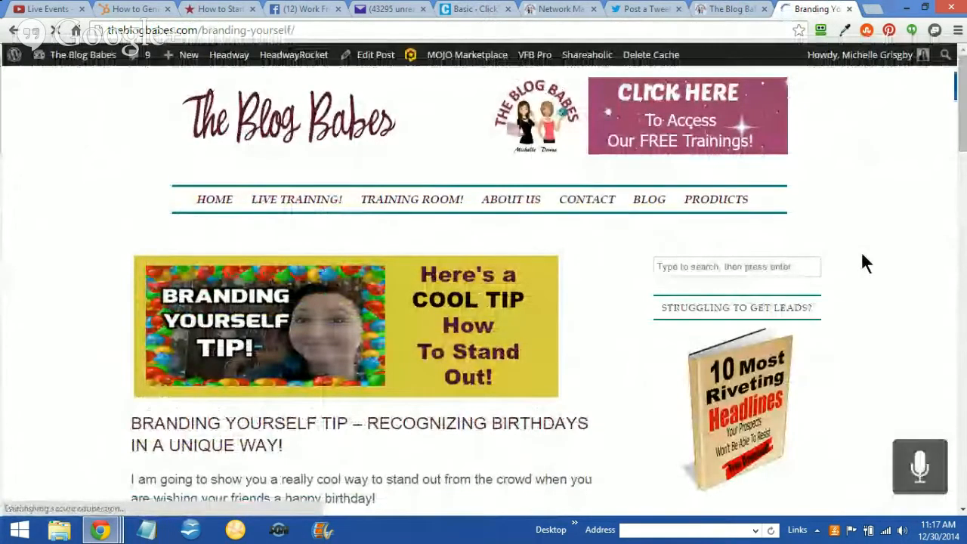
Open the Branding Yourself Tip post for editing in WordPress and go to the closing lines of its content
mouse_move(963, 136)
left_mouse_down()
mouse_move(963, 324)
mouse_move(963, 200)
left_mouse_up()
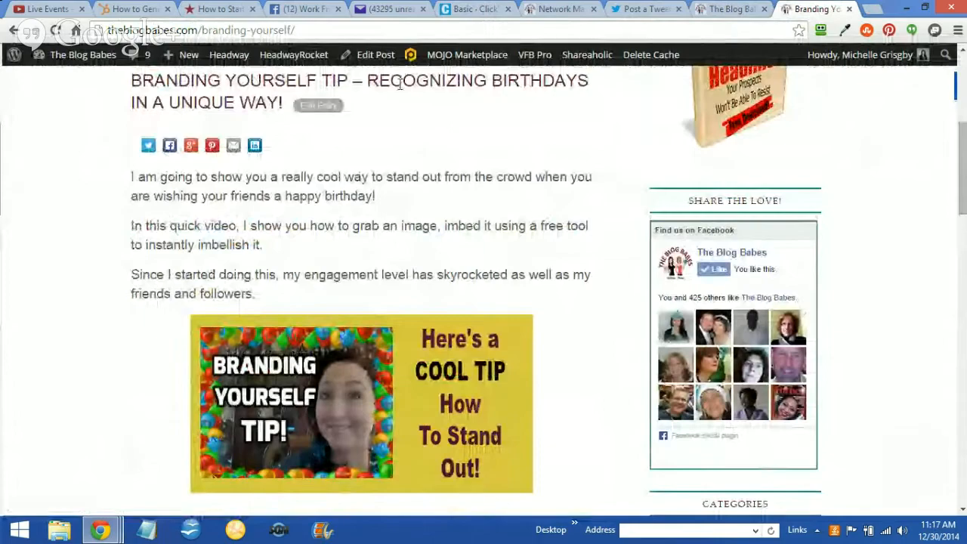
left_click(373, 59)
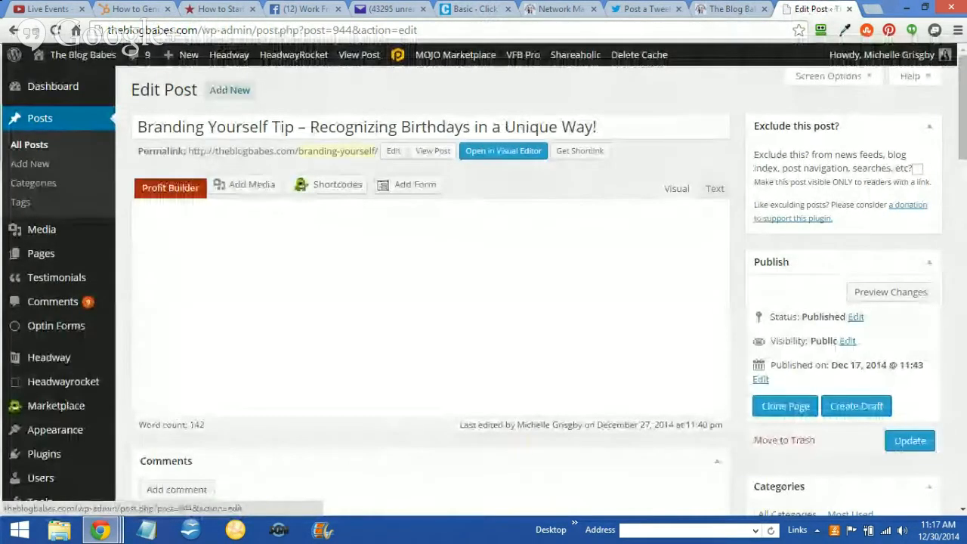
left_click_drag(963, 106, 964, 199)
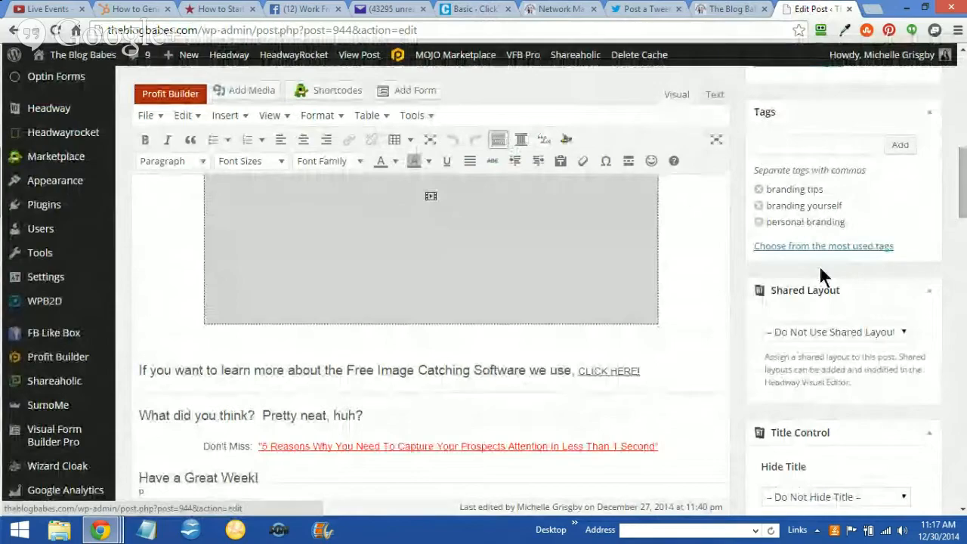
Insert an empty line below the embedded video, just above the Free Image Catching Software sentence
left_click(669, 302)
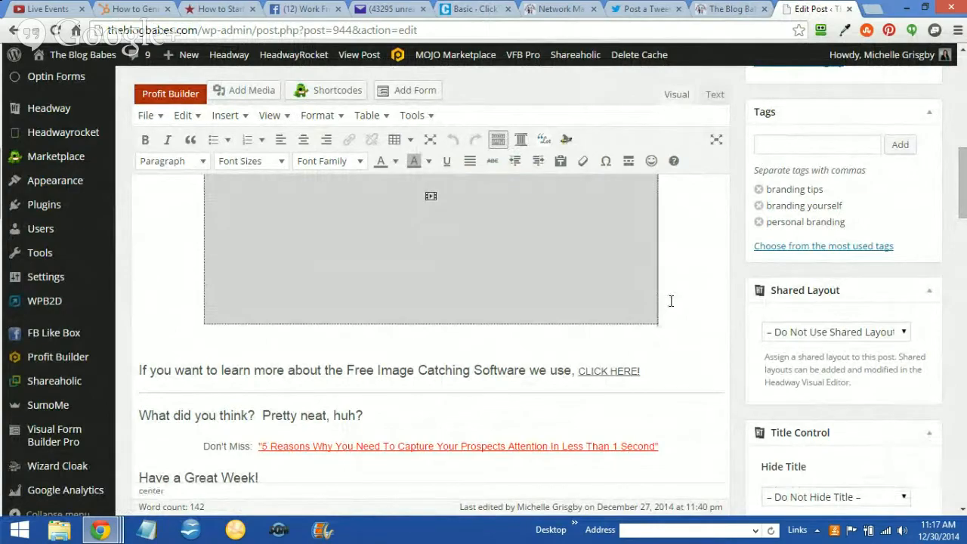
key("Return")
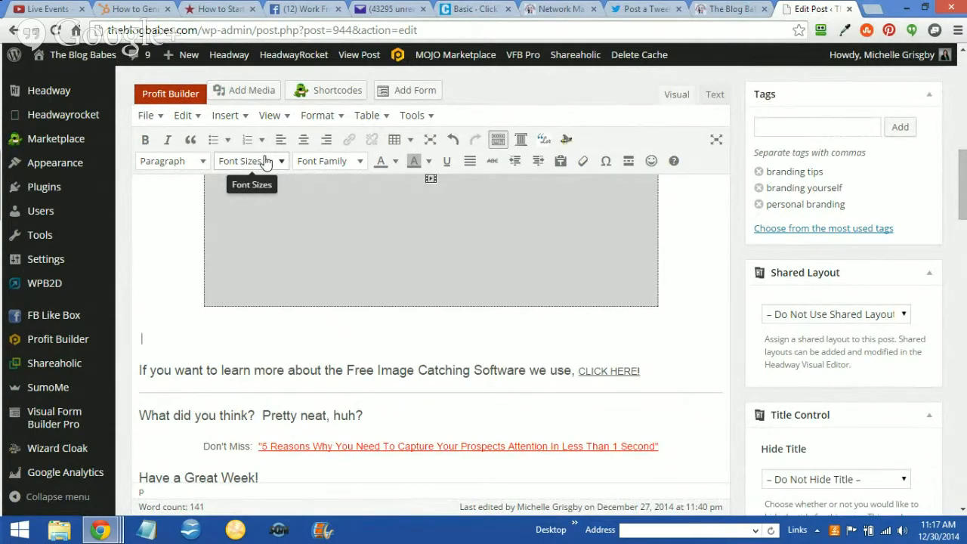
type("Share this with your Twitter Foll")
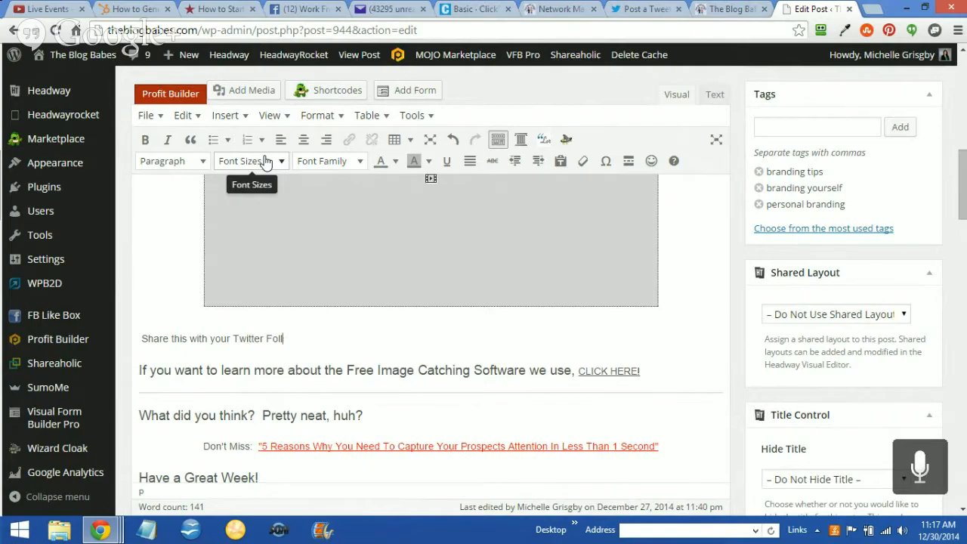
key("BackSpace")
key("BackSpace")
key("BackSpace")
key("BackSpace")
key("BackSpace")
key("BackSpace")
key("BackSpace")
key("BackSpace")
key("BackSpace")
key("BackSpace")
key("BackSpace")
key("BackSpace")
key("BackSpace")
key("BackSpace")
key("BackSpace")
key("BackSpace")
key("BackSpace")
key("BackSpace")
key("BackSpace")
key("BackSpace")
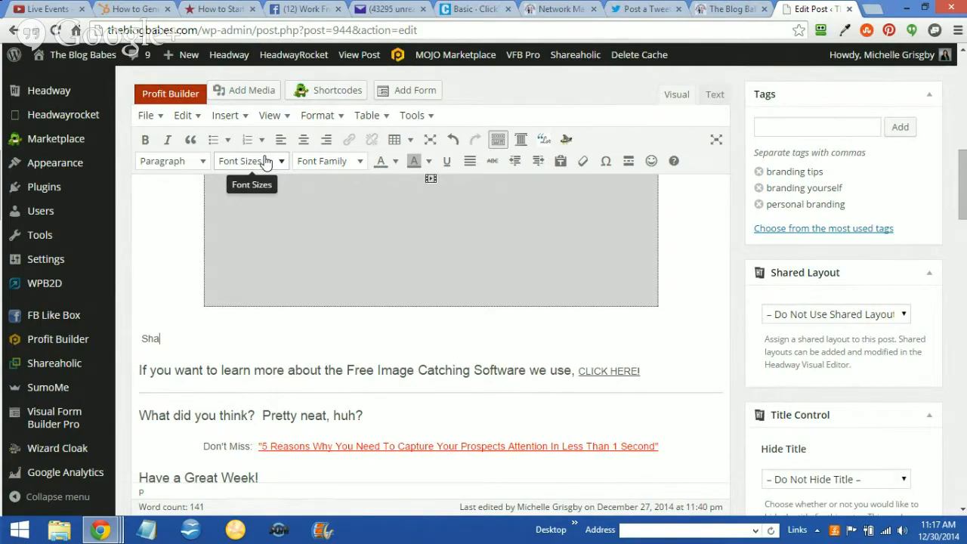
key("BackSpace")
key("BackSpace")
key("BackSpace")
Enter "Share This With Your Twitter Followers" on the new line below the video and set its font size to 14pt
type("Share This With Your Twitt")
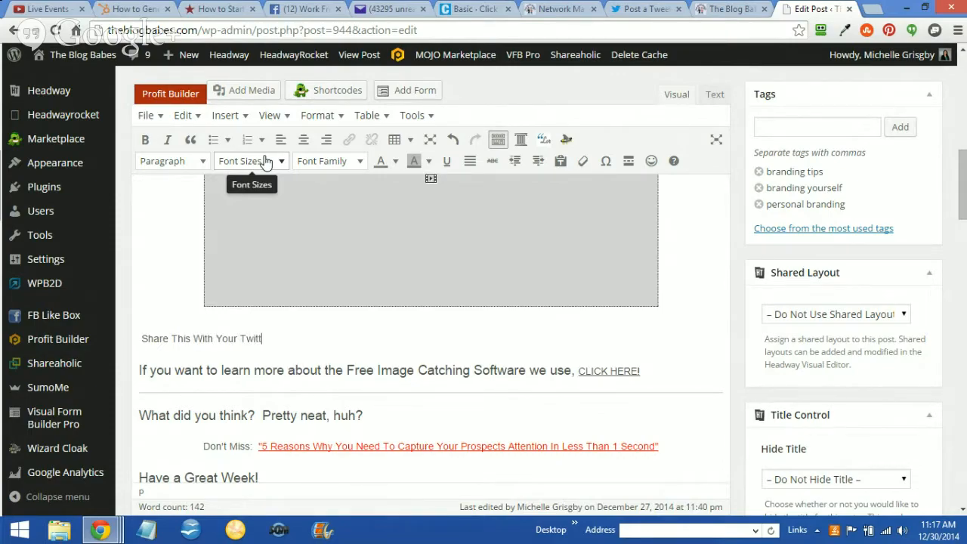
type("er Followers")
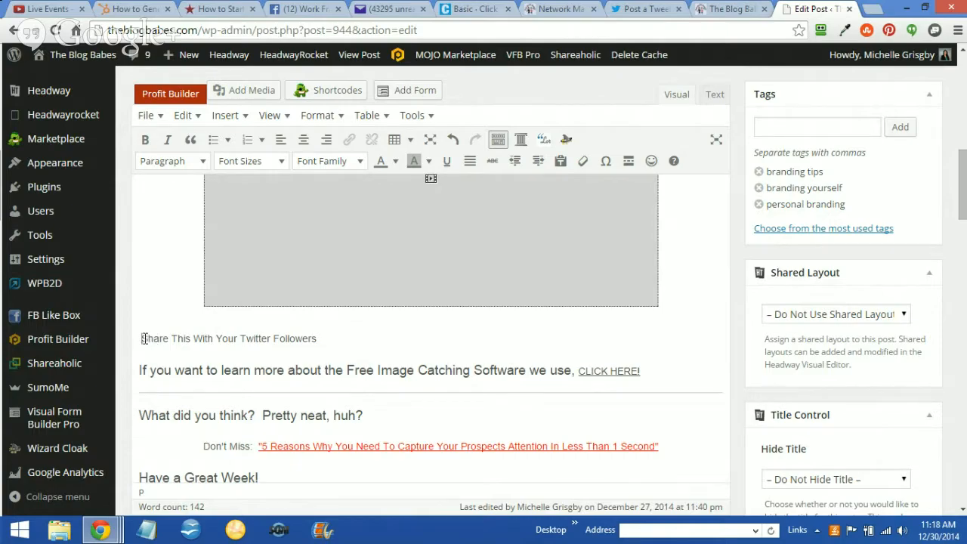
left_click_drag(142, 339, 340, 319)
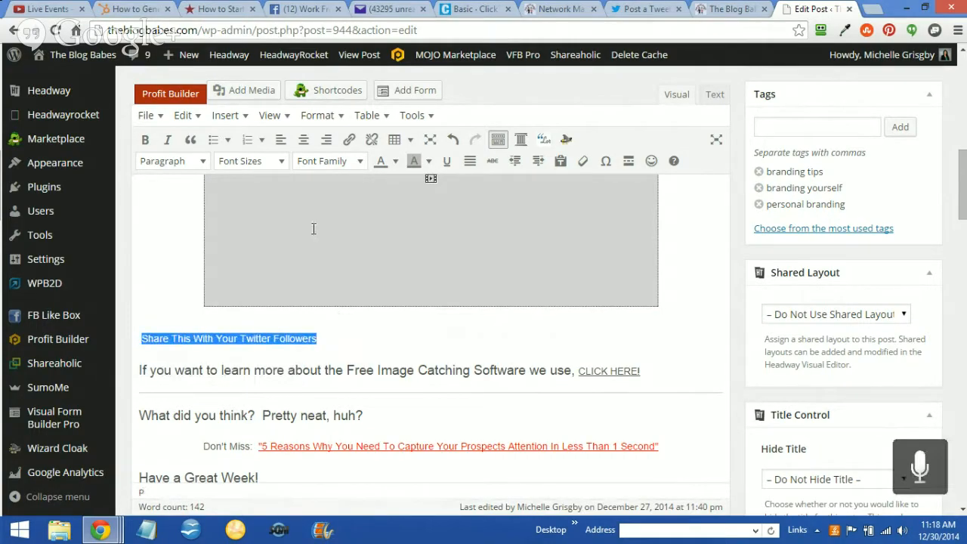
left_click(281, 162)
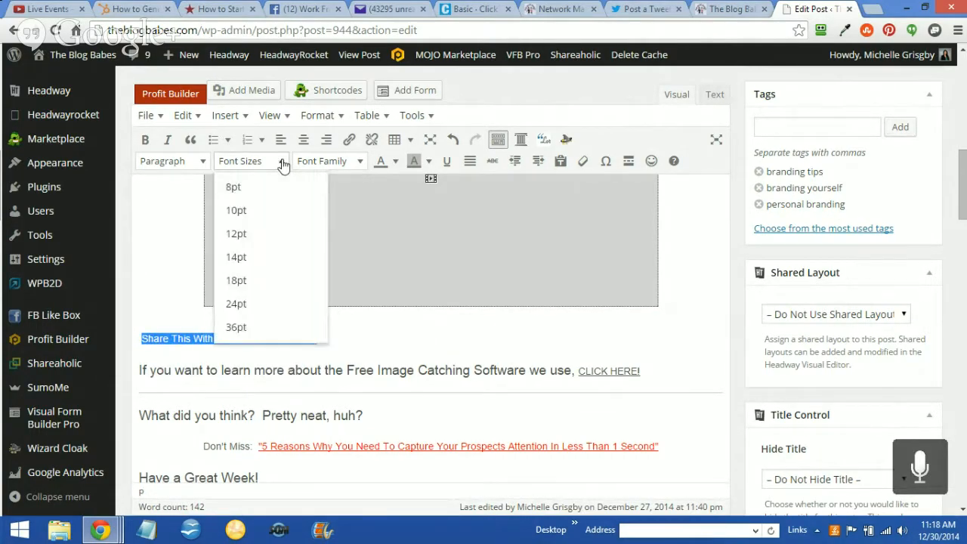
left_click(251, 257)
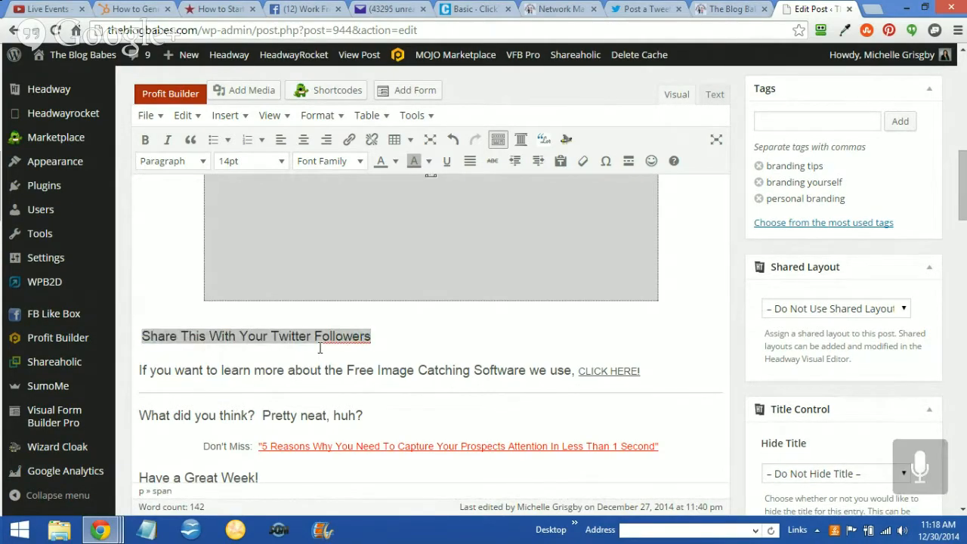
Append "(Tweet This)" to the end of the Twitter Followers line and select that added text
left_click(388, 324)
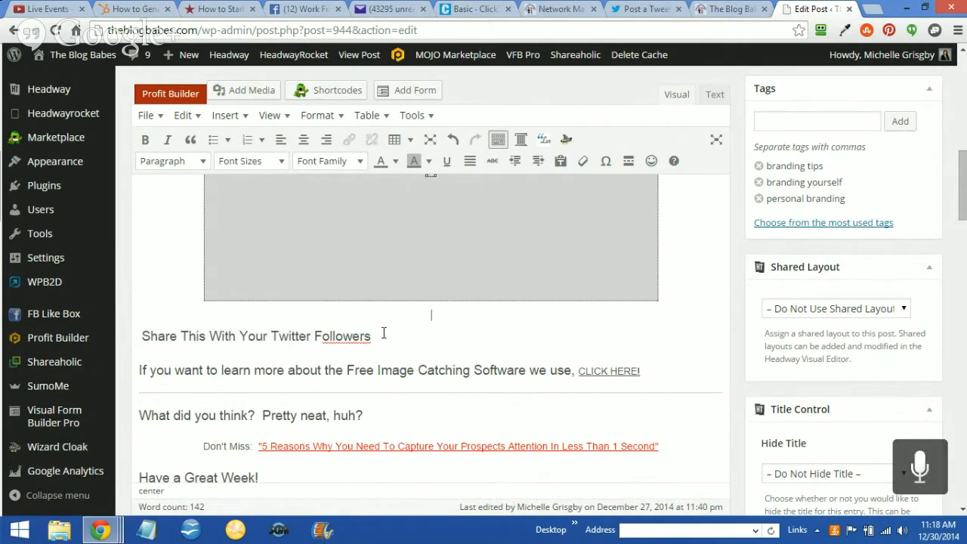
left_click(379, 338)
type("(")
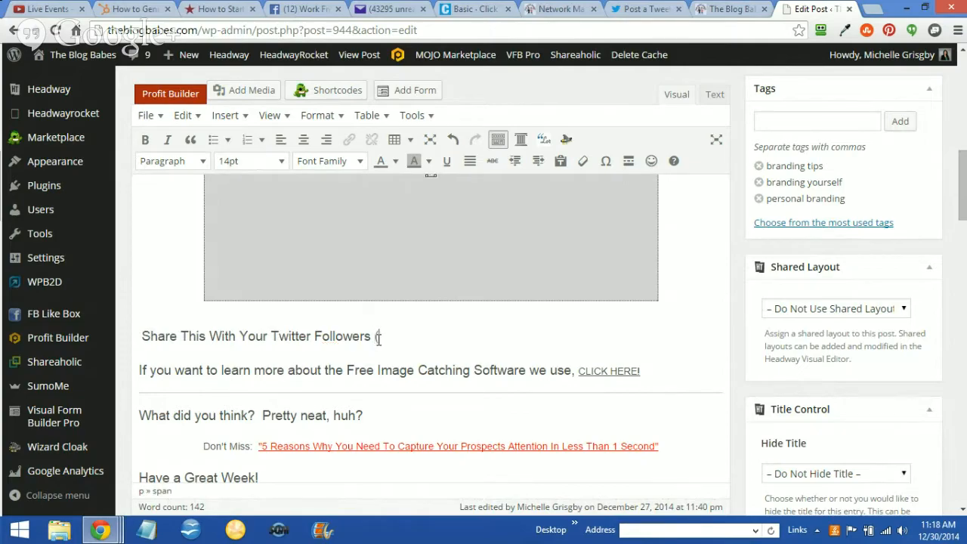
type("Tweet This")
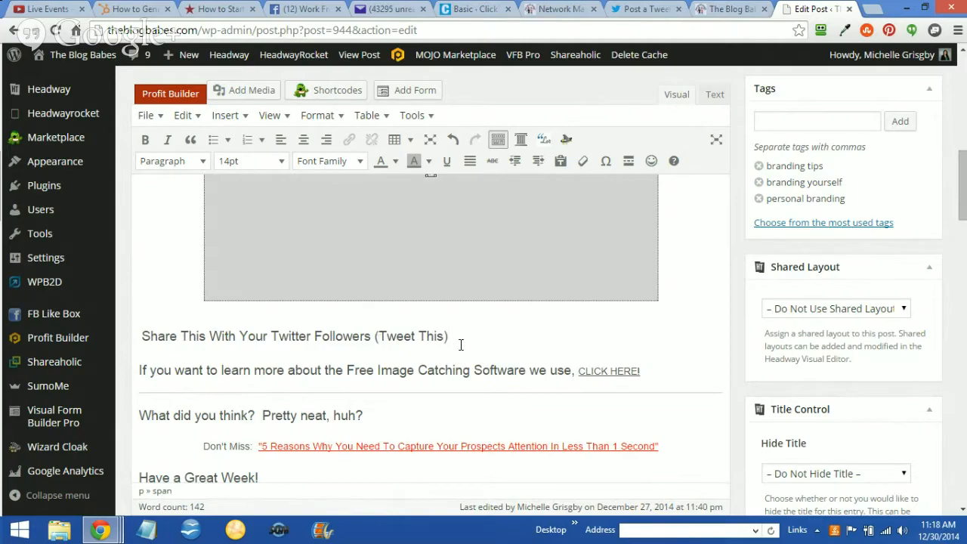
left_click_drag(453, 338, 373, 337)
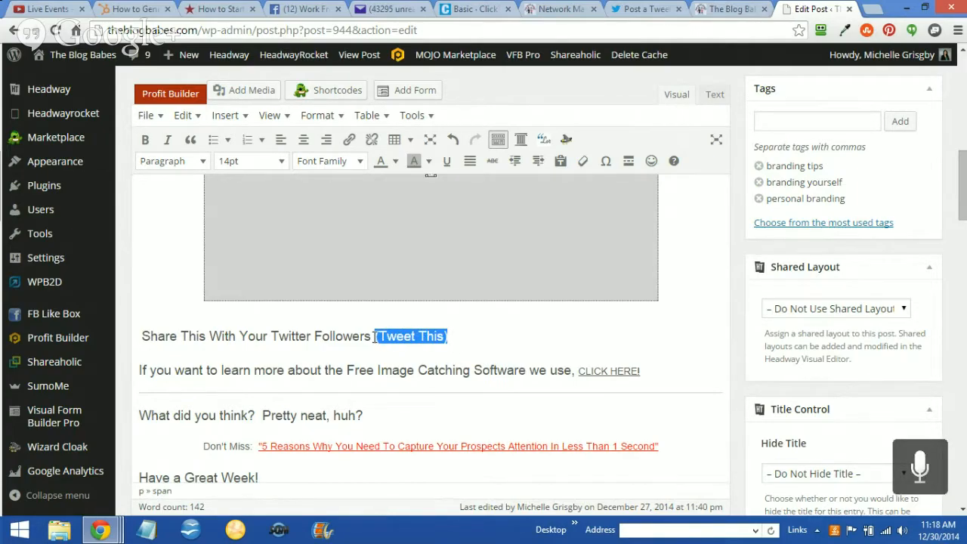
left_click(462, 10)
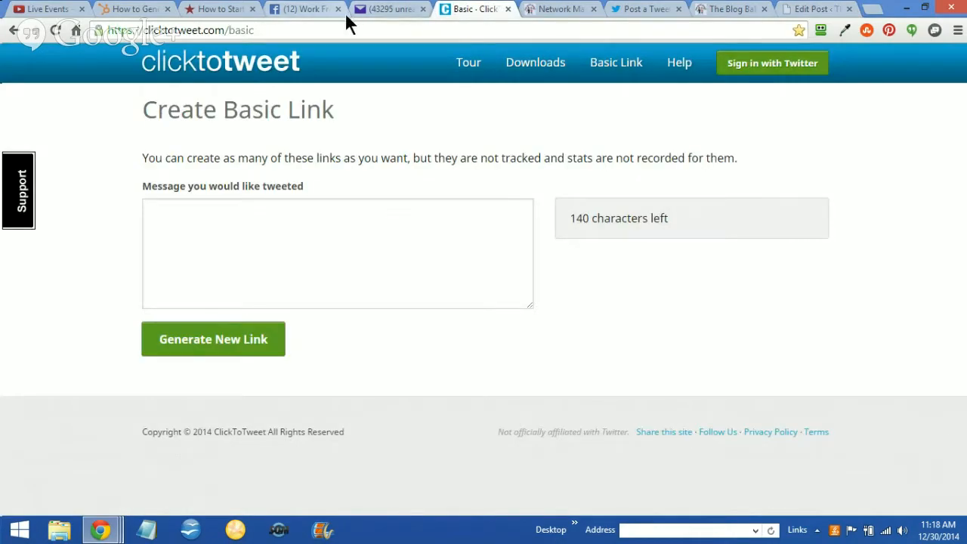
left_click(337, 210)
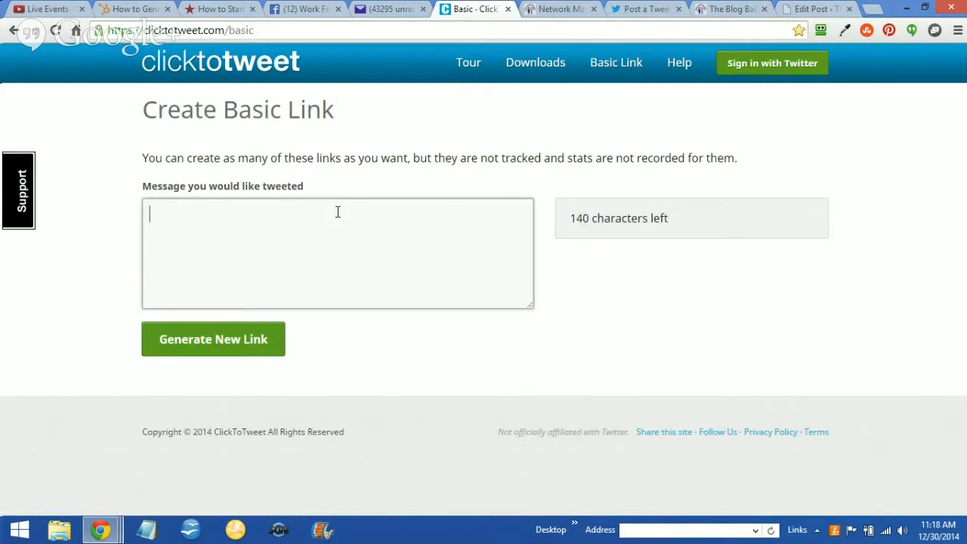
type("Here's a cool Way to ")
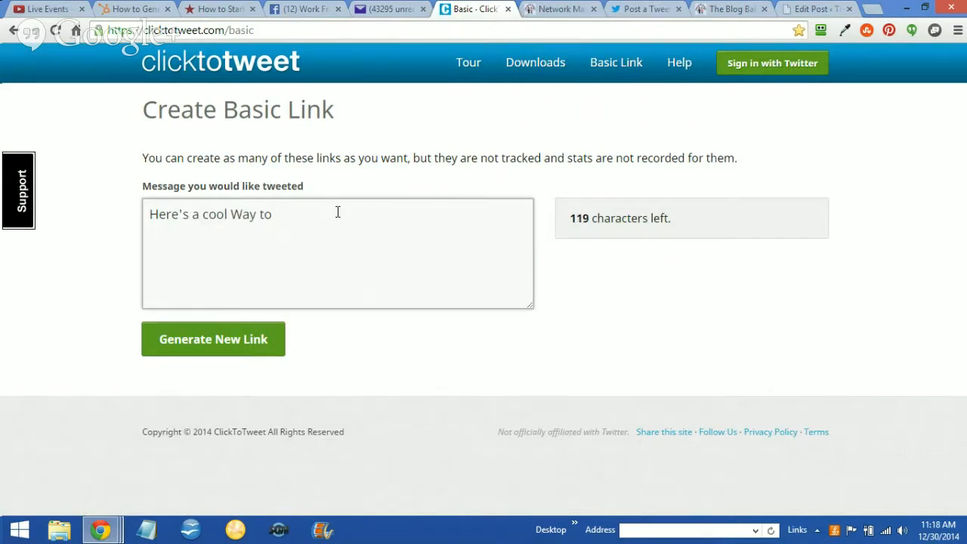
type("Build Your Onl")
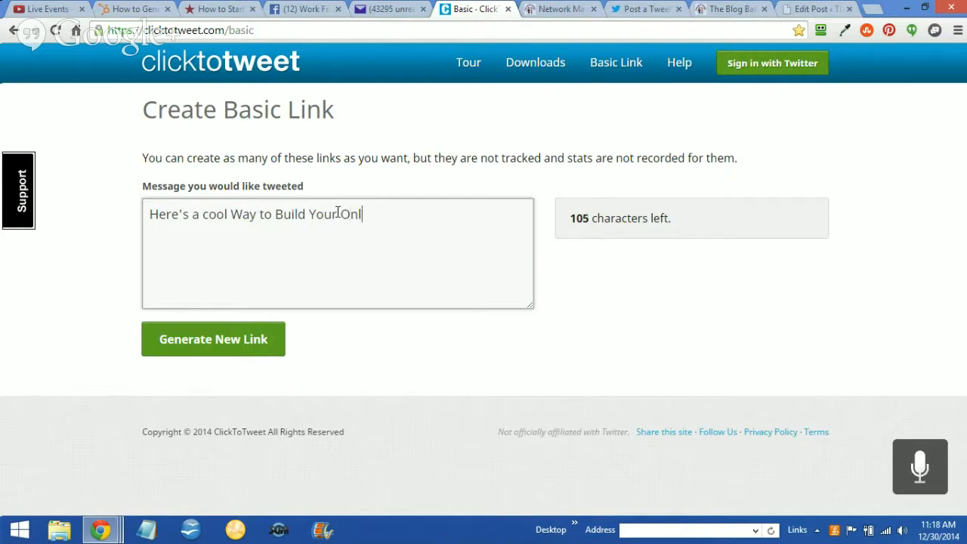
type("ine Brand Wi")
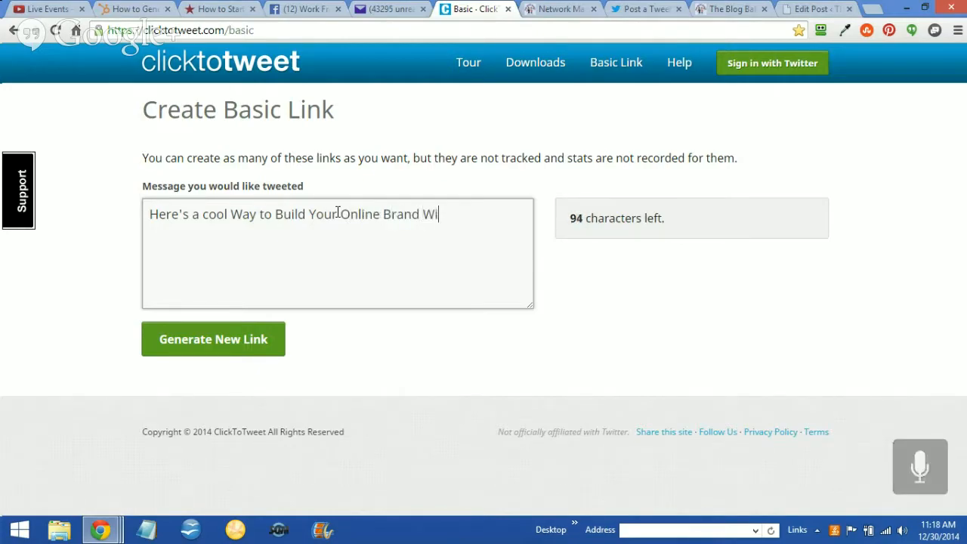
type("th Your #")
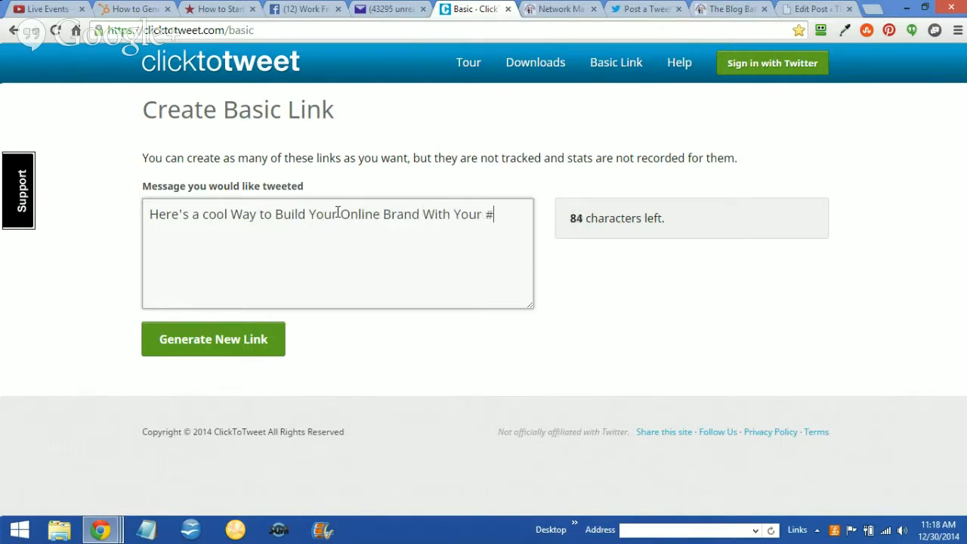
type("Facebook Fol")
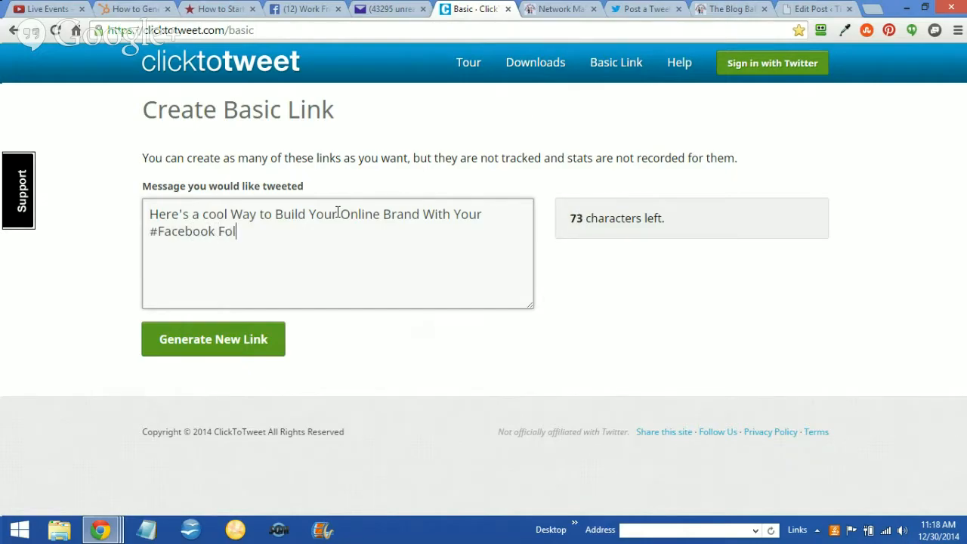
key("BackSpace")
key("BackSpace")
key("BackSpace")
key("BackSpace")
type("Friends!!")
key("BackSpace")
type("@T")
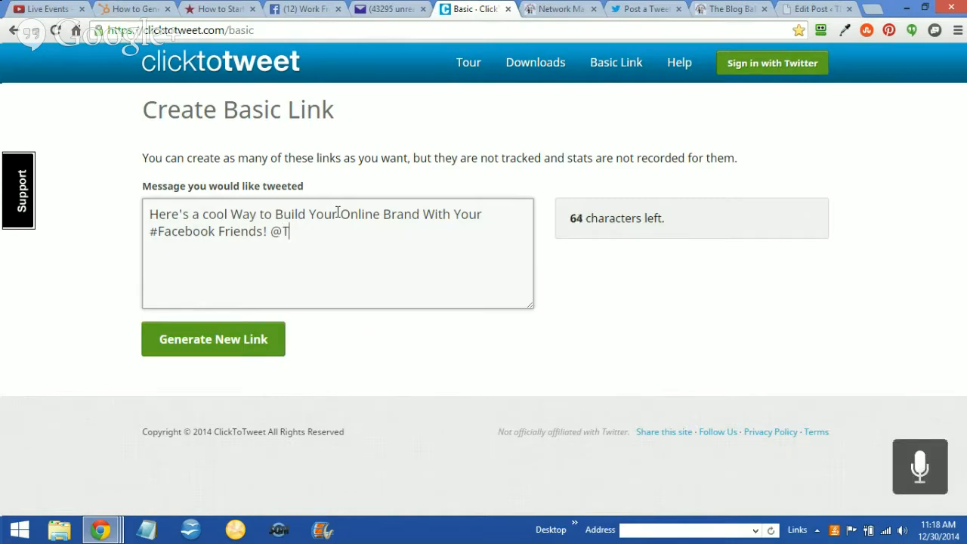
type("heBlogBabes")
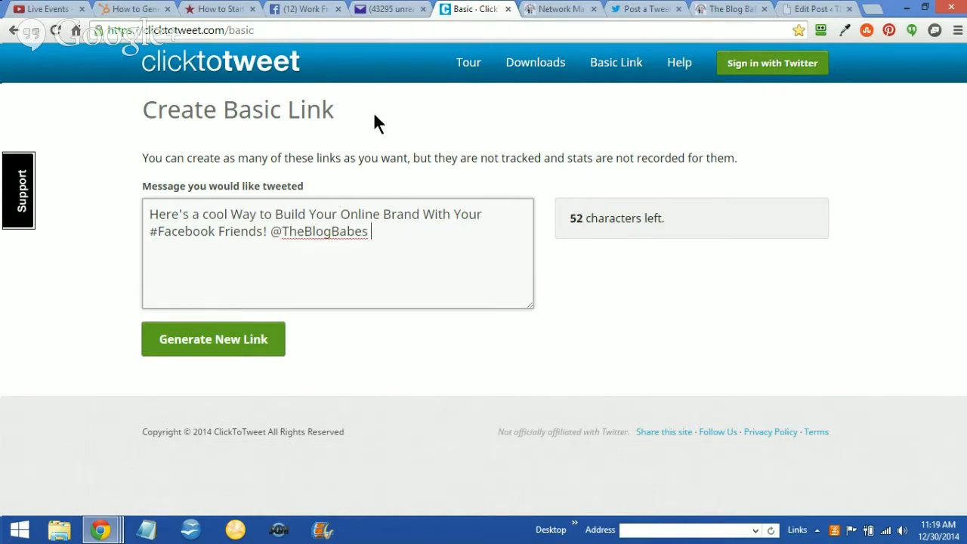
left_click(556, 9)
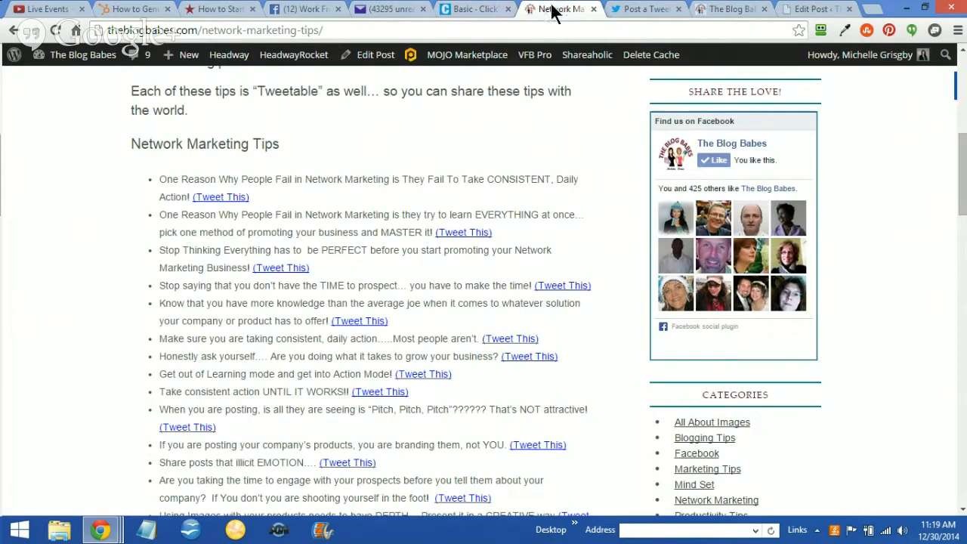
left_click(802, 10)
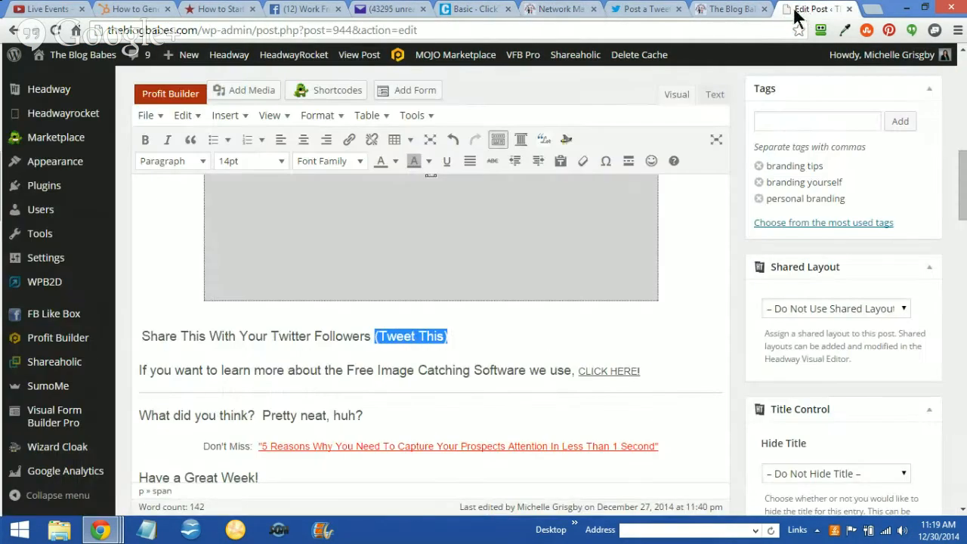
left_click(729, 9)
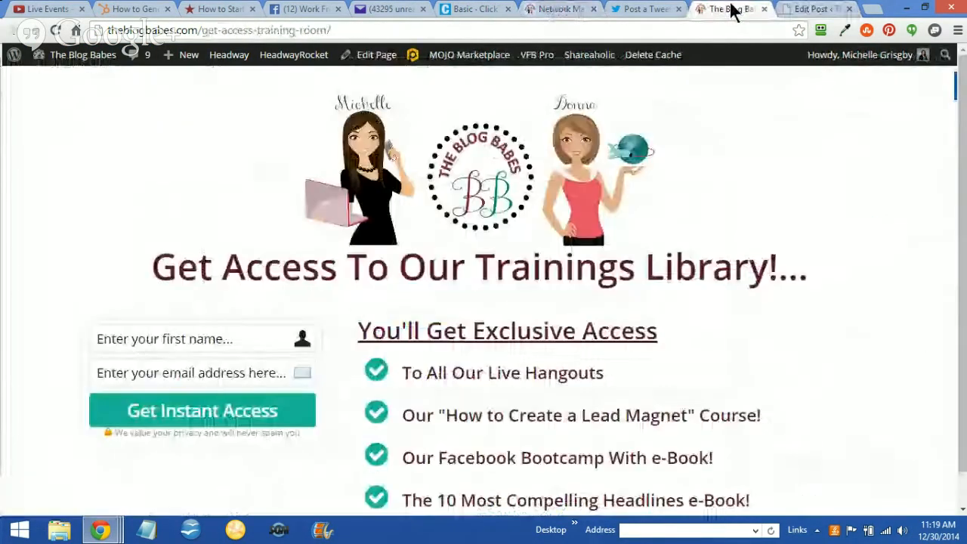
left_click(794, 12)
left_click(719, 8)
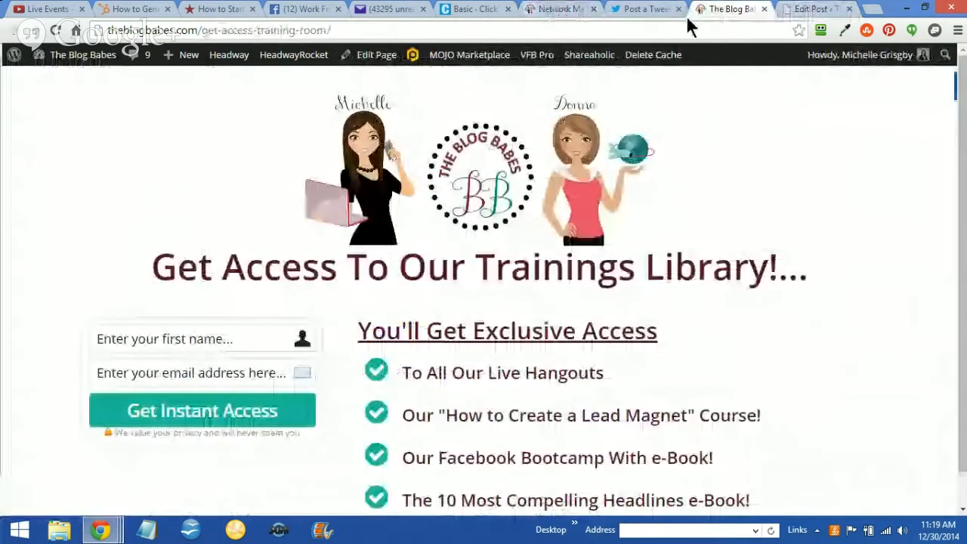
From the network marketing tips page, go to the Blog list, open the Branding Yourself Tip birthdays post and copy its web address
left_click(544, 11)
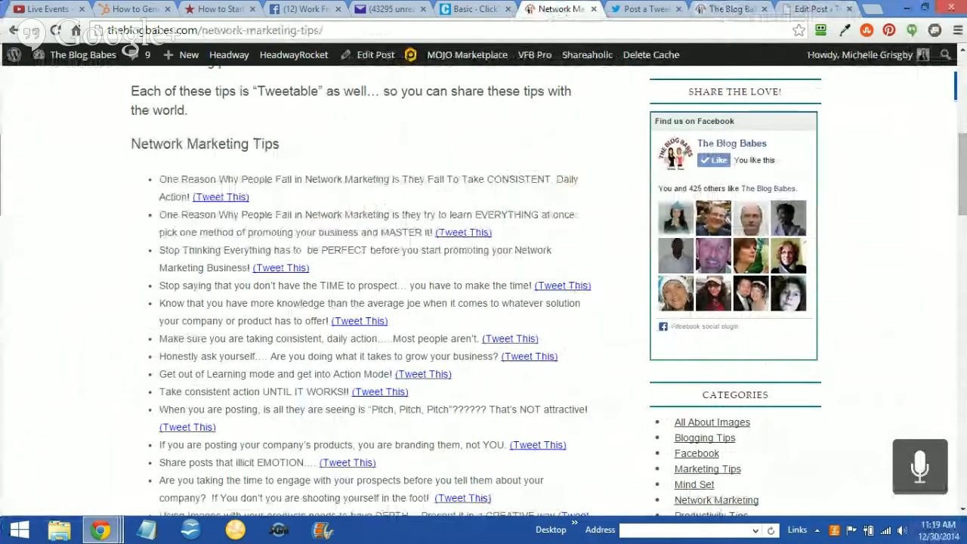
scroll(869, 173, "up", 6)
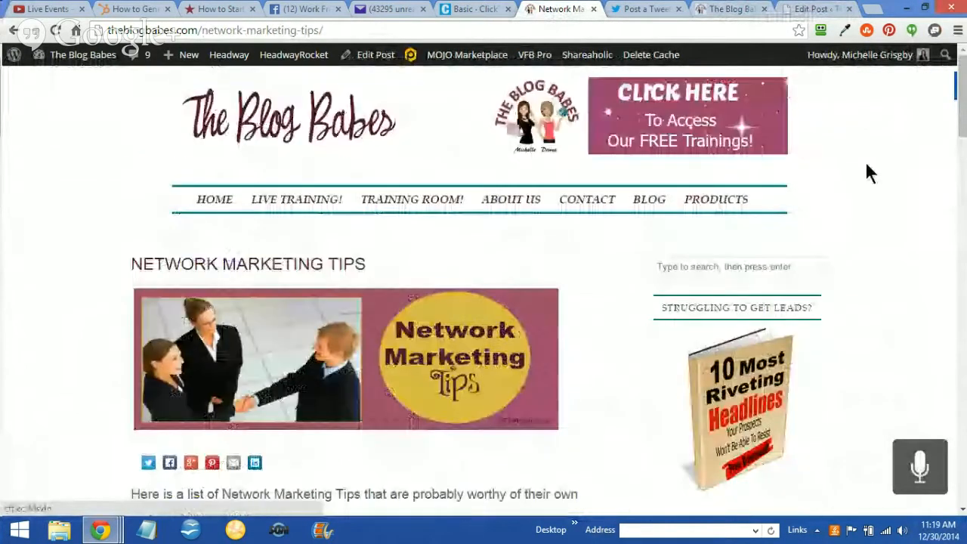
left_click(643, 205)
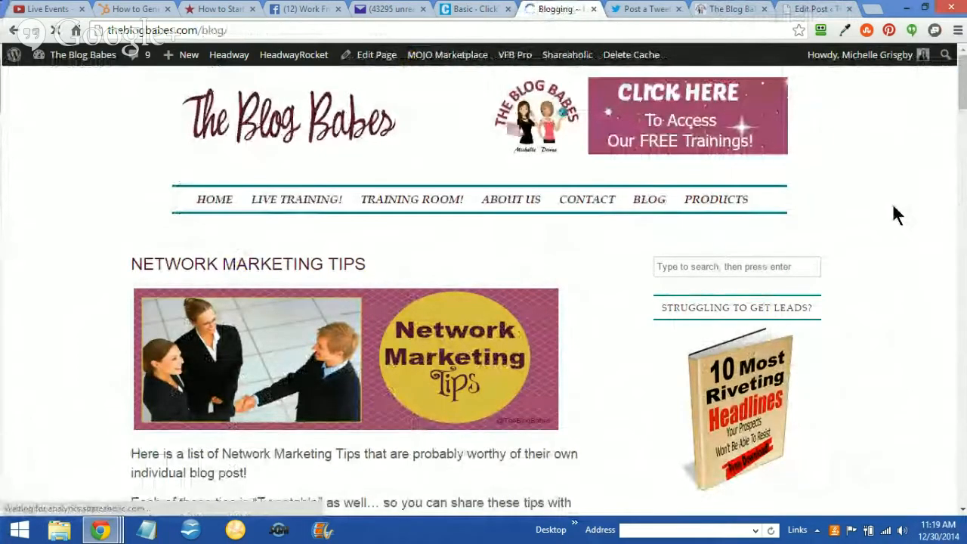
scroll(890, 205, "down", 15)
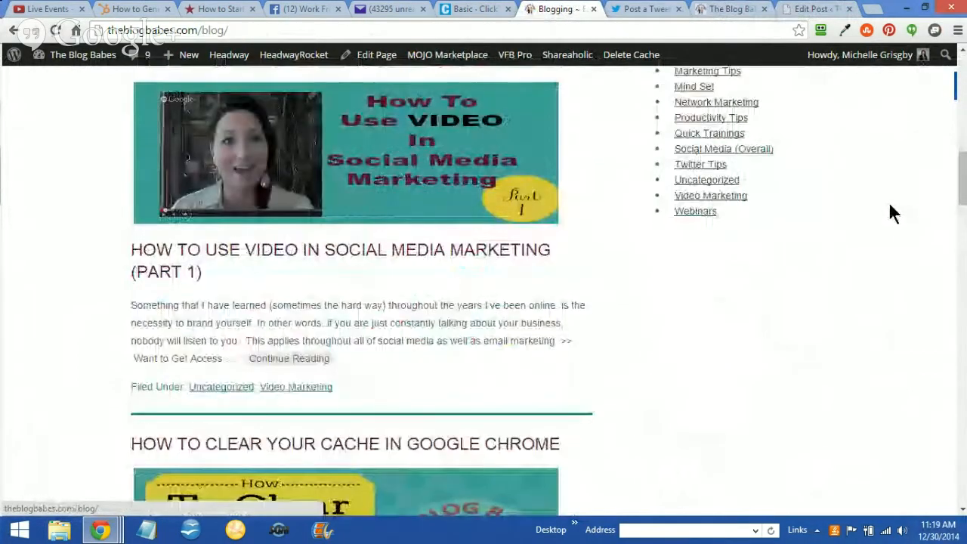
scroll(889, 205, "down", 8)
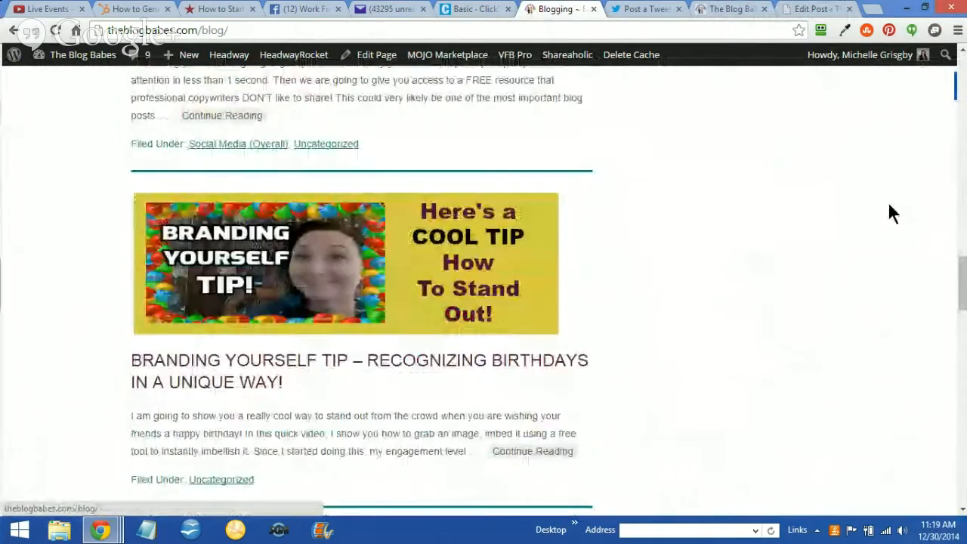
left_click(292, 264)
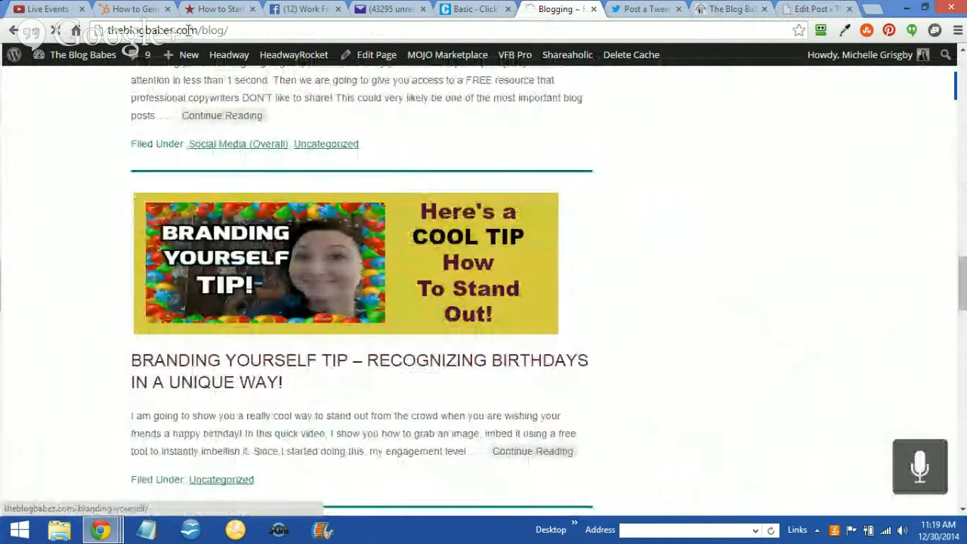
left_click_drag(298, 31, 84, 14)
key("ctrl+c")
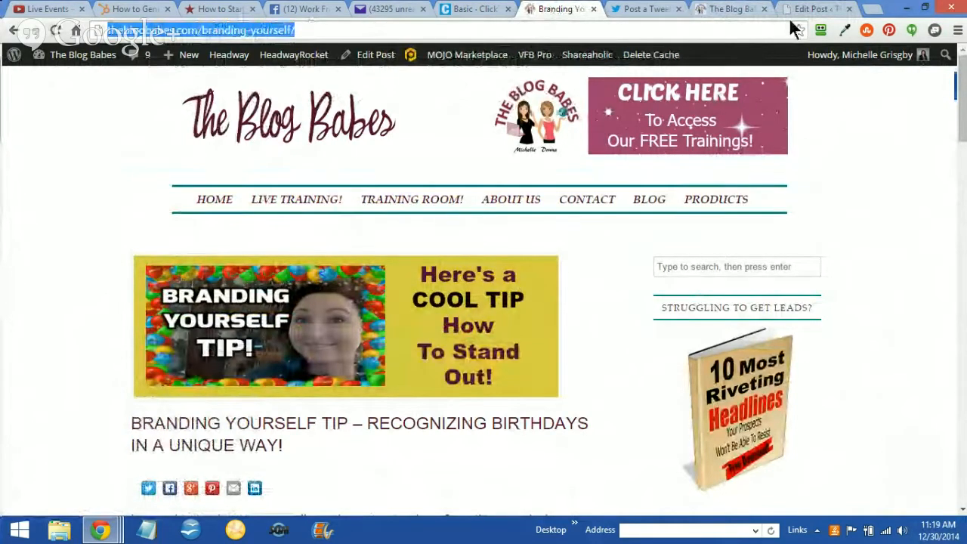
Open bit.ly in a new browser tab
left_click(870, 10)
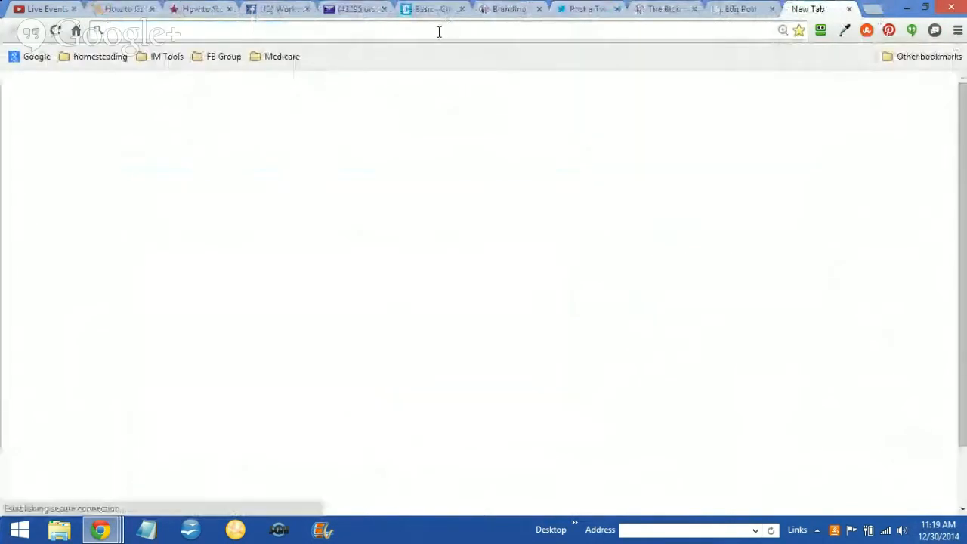
type("bit.ly")
key("Return")
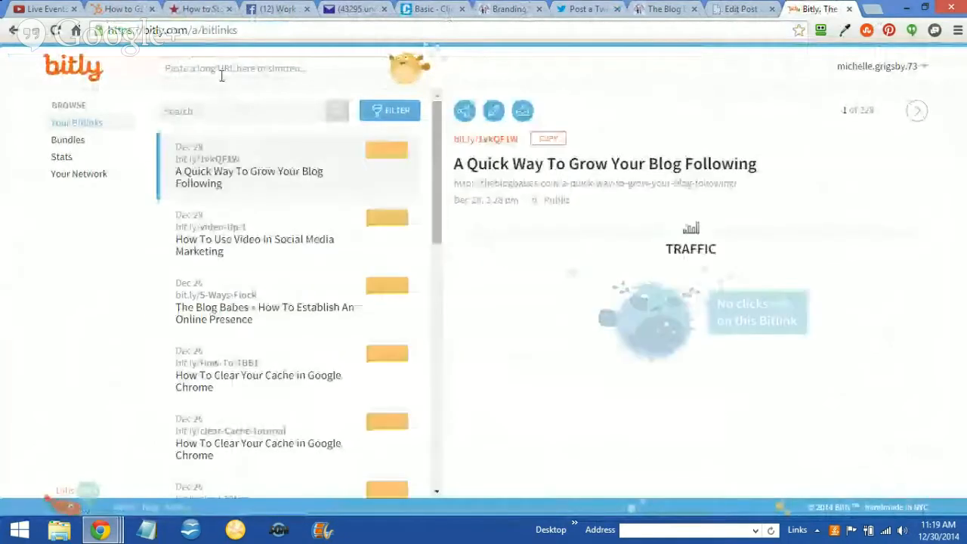
Shorten the copied address of the Branding Yourself post in Bitly
left_click(219, 66)
key("ctrl+v")
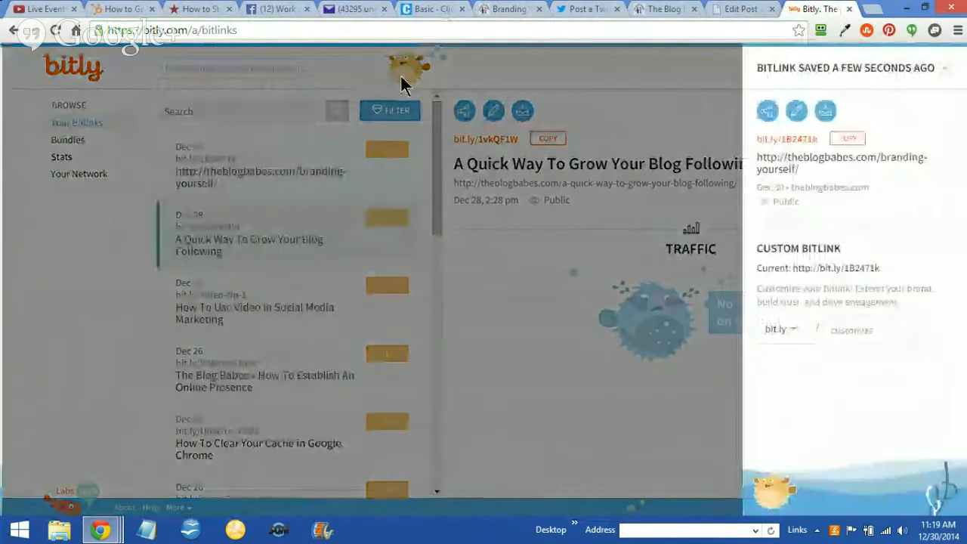
Try to save the new Bitlink with the custom ending "brand", and with "brand1"
left_click(834, 330)
type("bra")
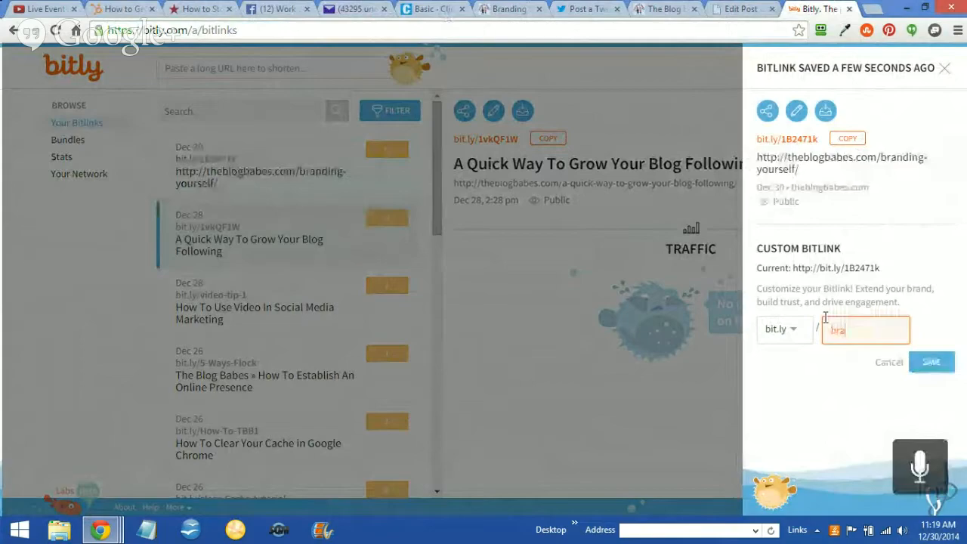
type("nd")
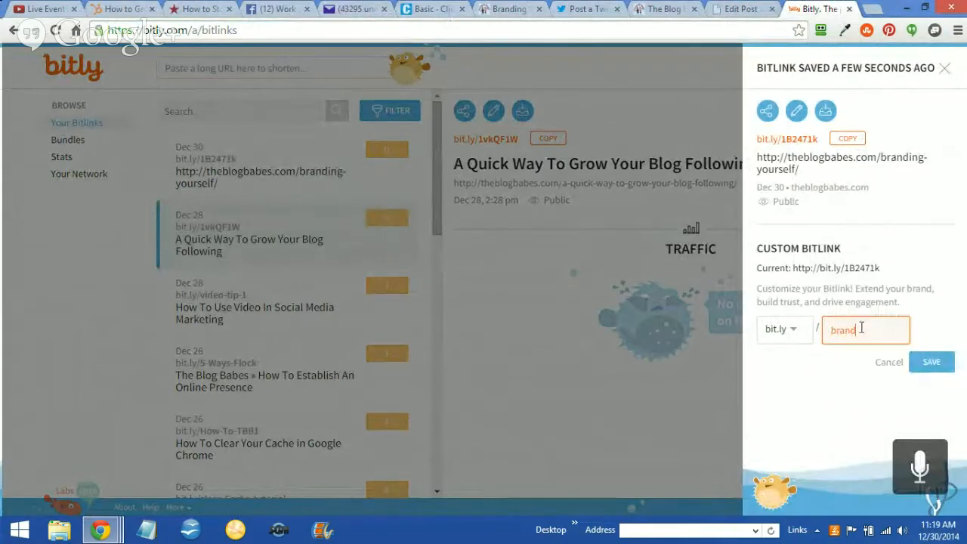
left_click(932, 362)
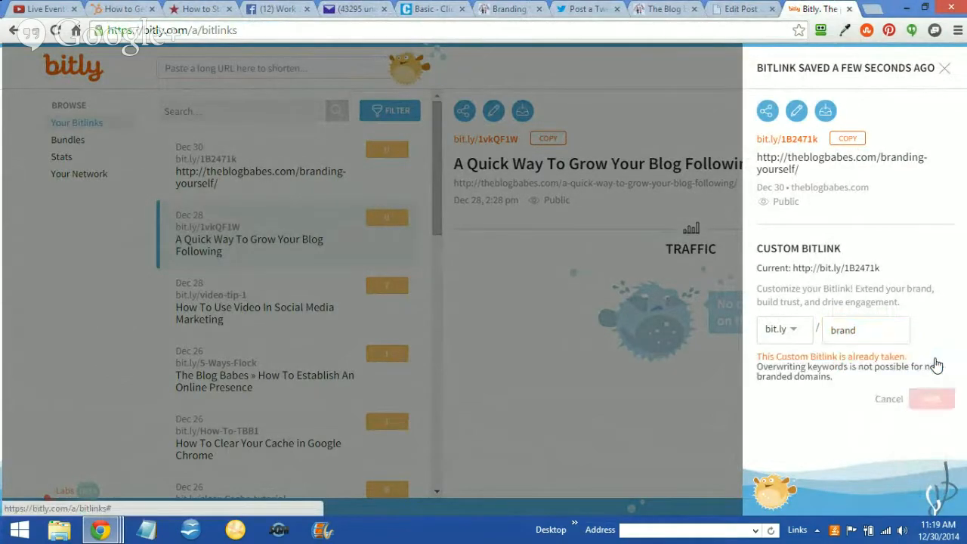
left_click(858, 329)
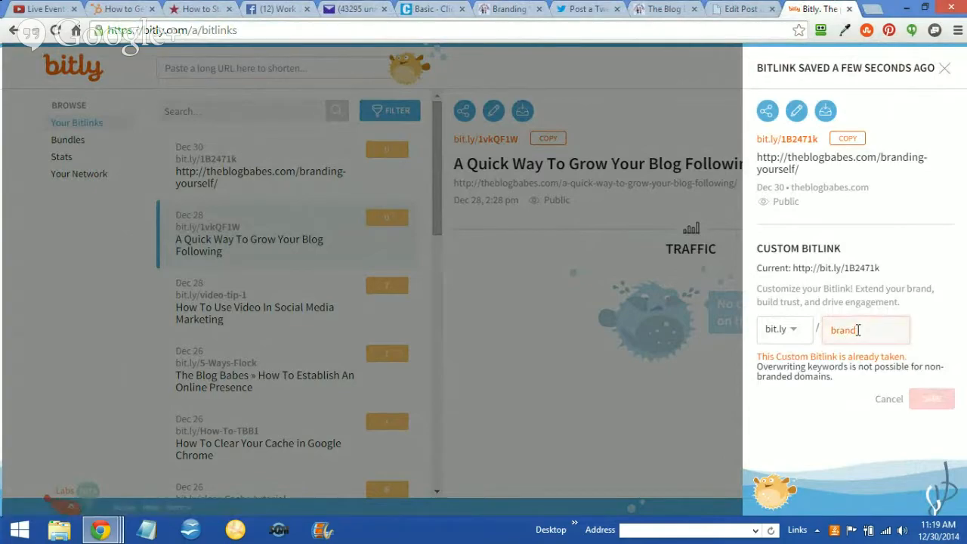
type("-")
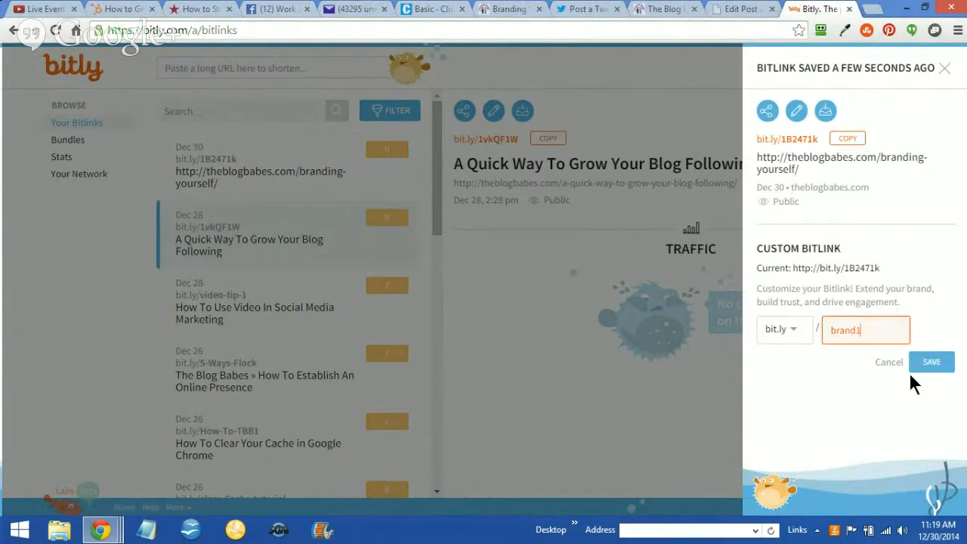
left_click(930, 361)
Try to save the Bitlink with the custom ending "branding", and with "birthdays"
left_click(872, 328)
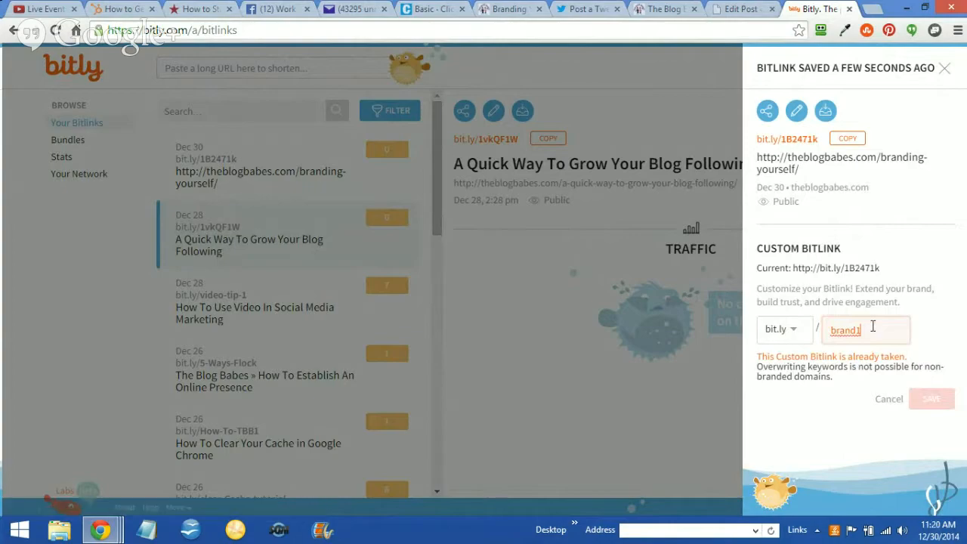
key("BackSpace")
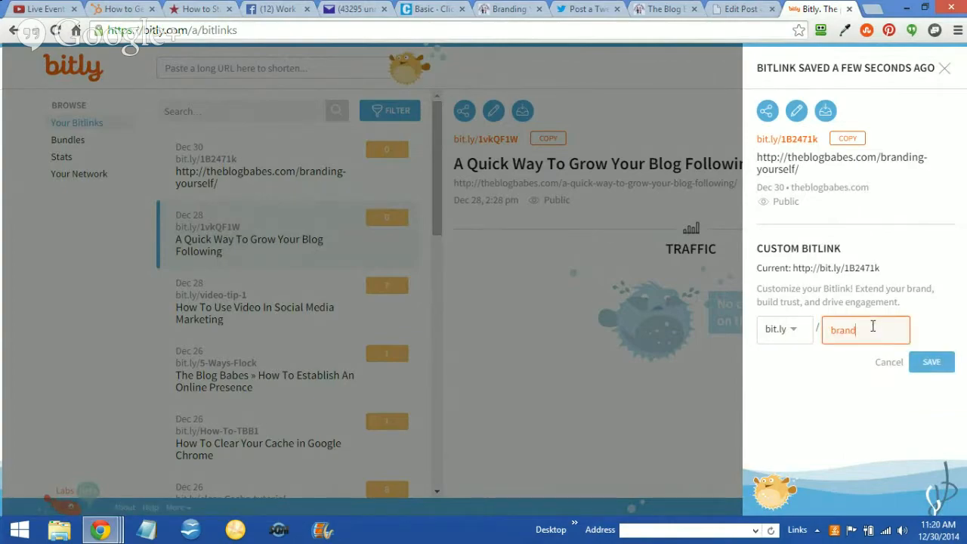
left_click(932, 363)
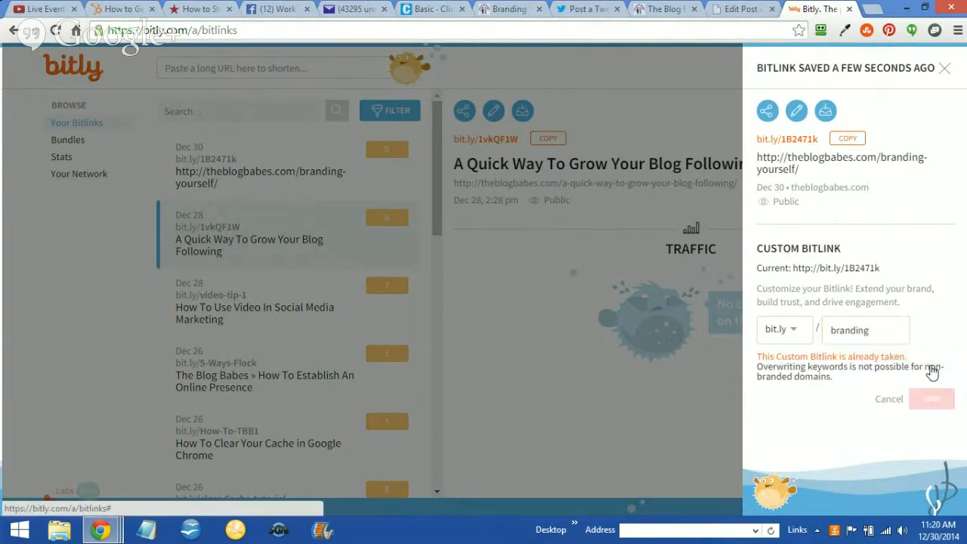
double_click(878, 330)
type("b")
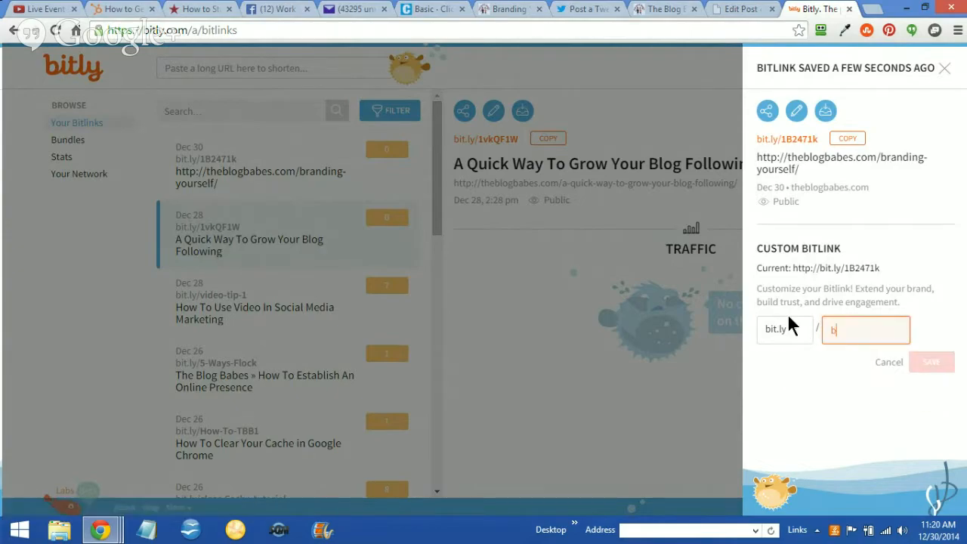
type("irthdays")
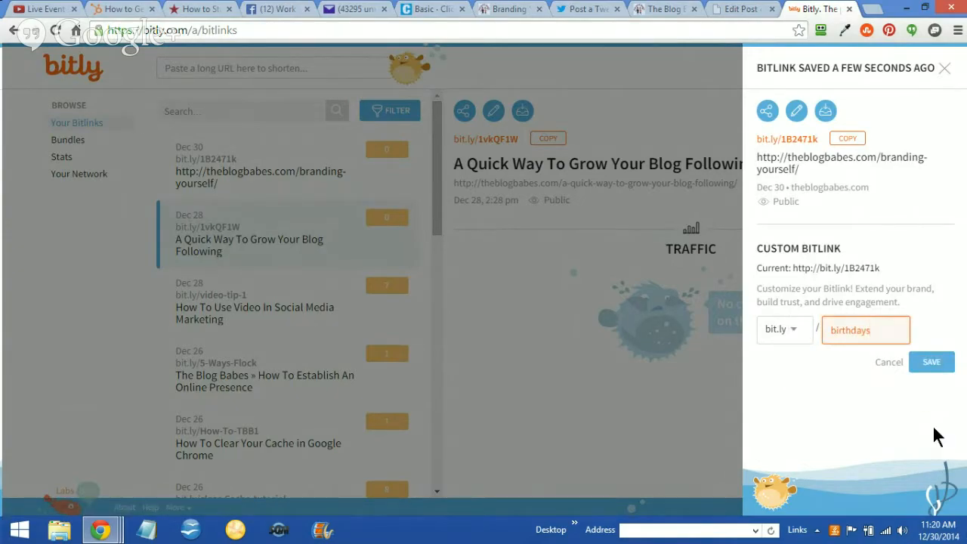
left_click(931, 362)
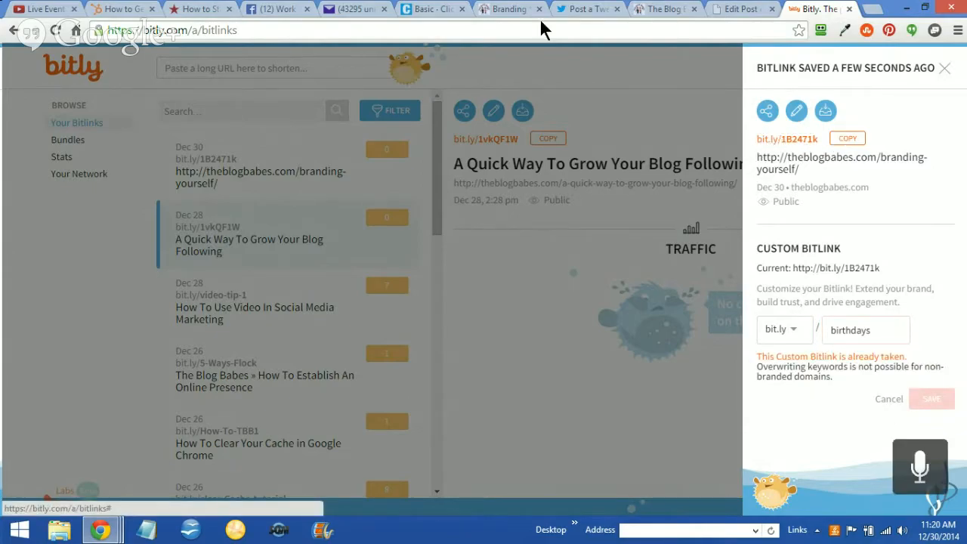
left_click(427, 11)
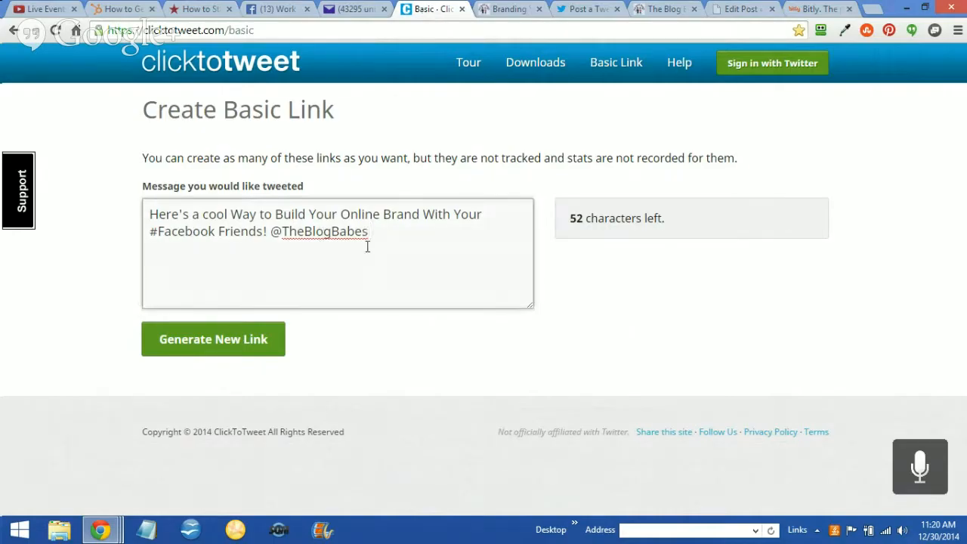
type("http://bit.ly/1B2471k")
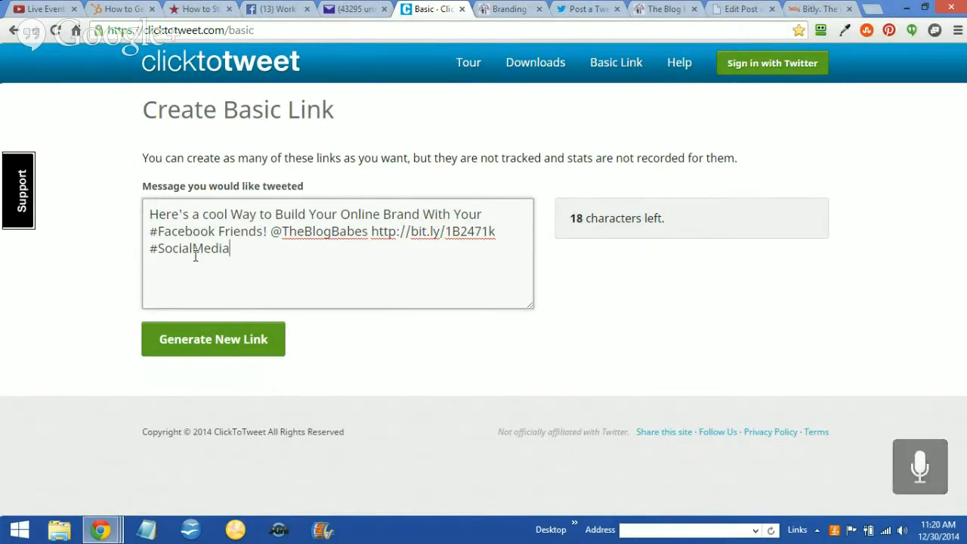
left_click(204, 341)
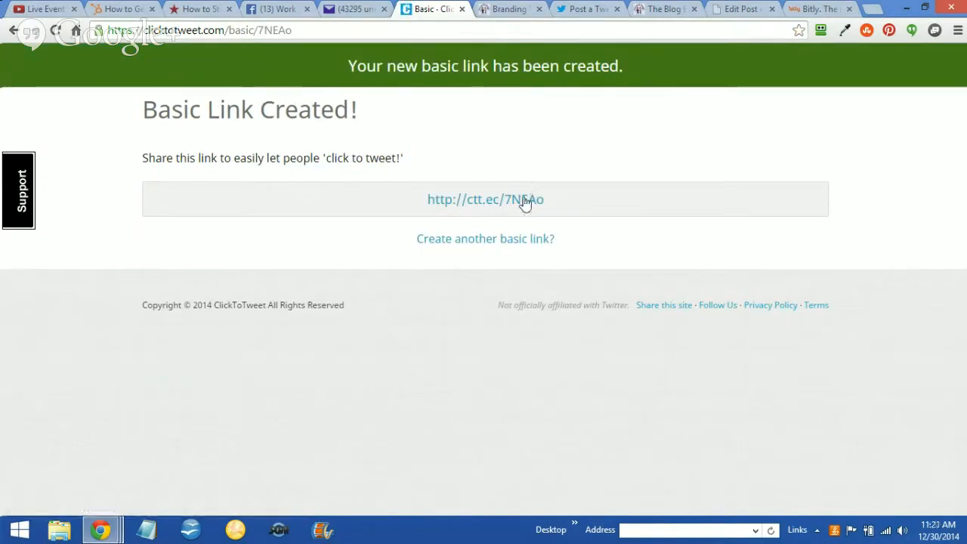
Copy the generated ClickToTweet link and apply it to "(Tweet This)" in the post being edited, set to open in a new window/tab
left_click_drag(552, 199, 414, 210)
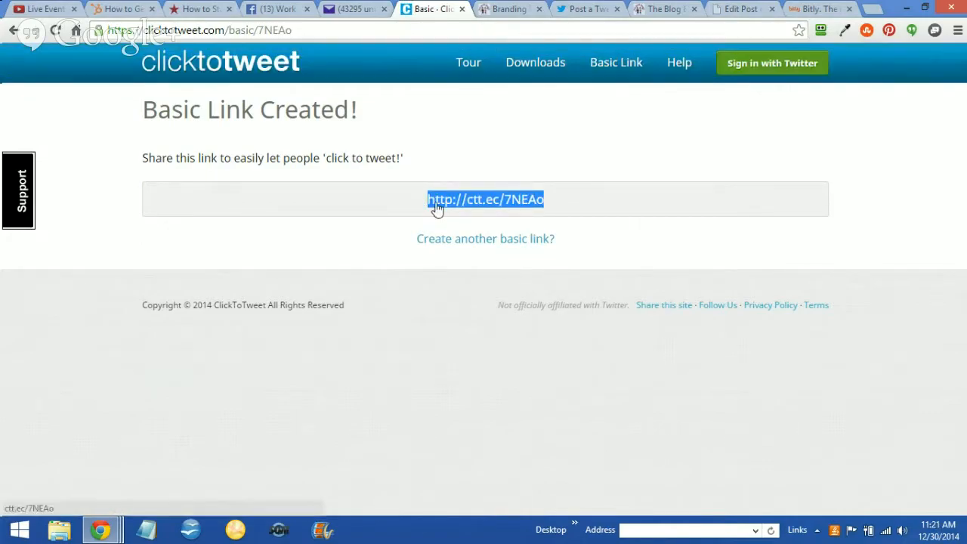
right_click(439, 202)
left_click(464, 293)
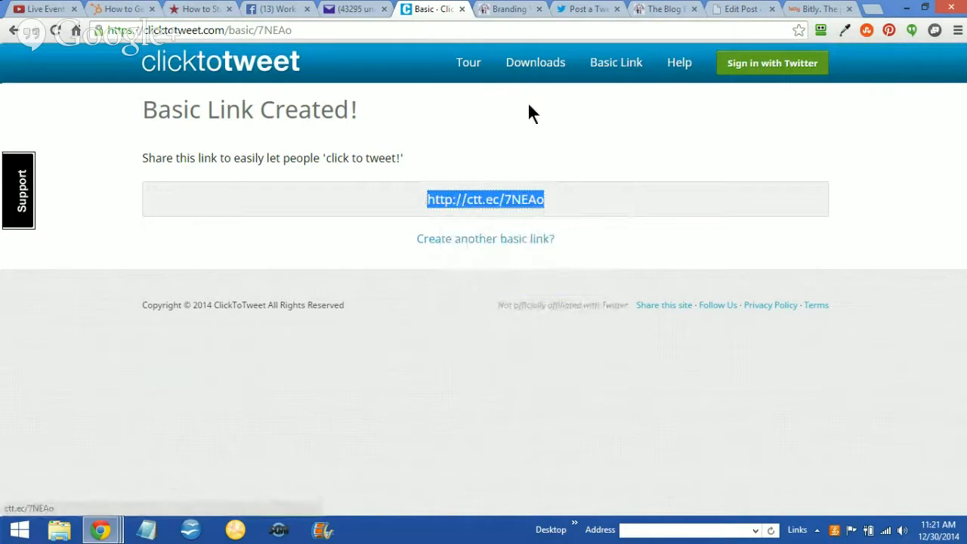
left_click(730, 9)
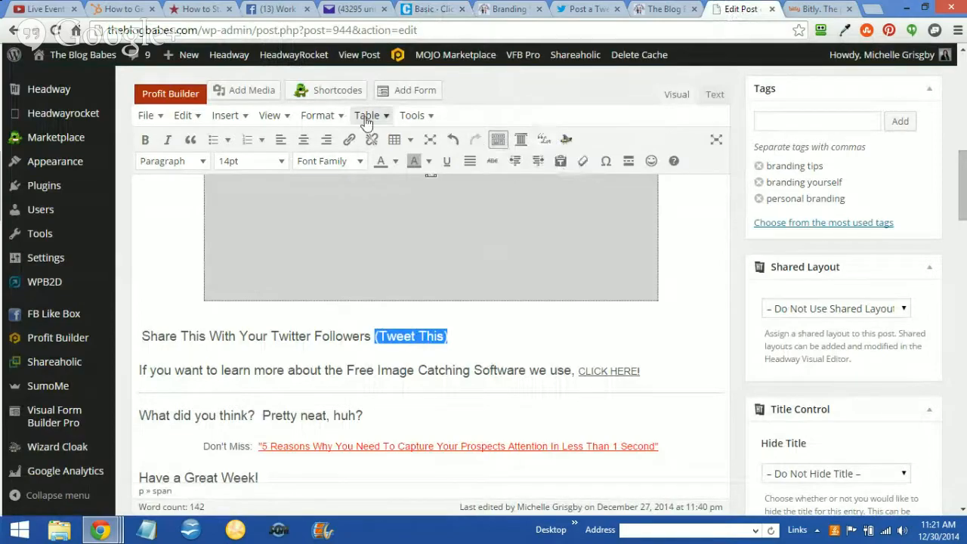
left_click(349, 142)
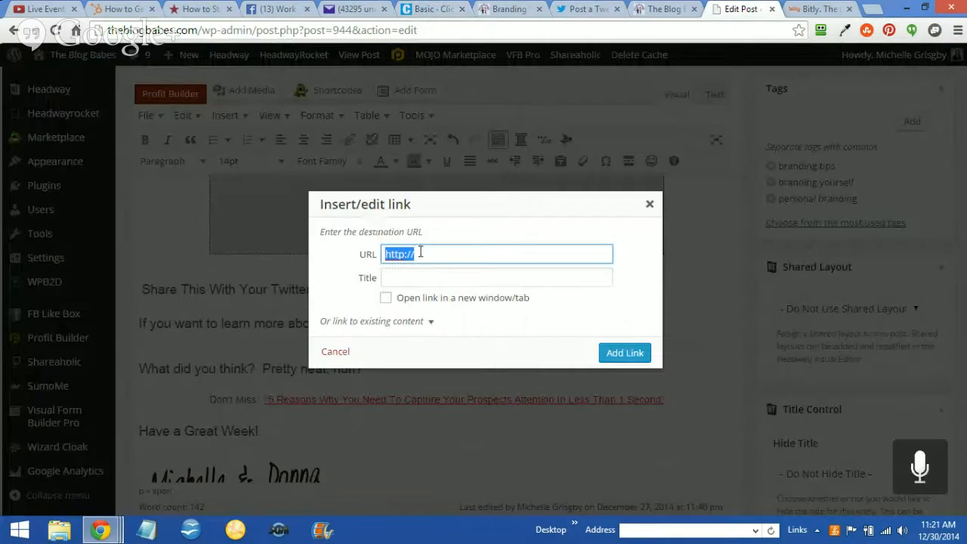
key("ctrl+v")
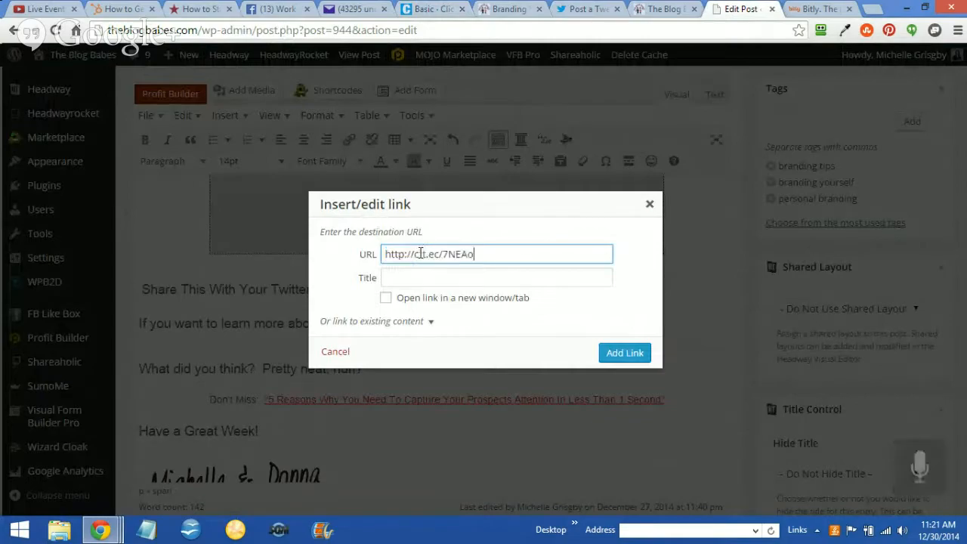
left_click(386, 301)
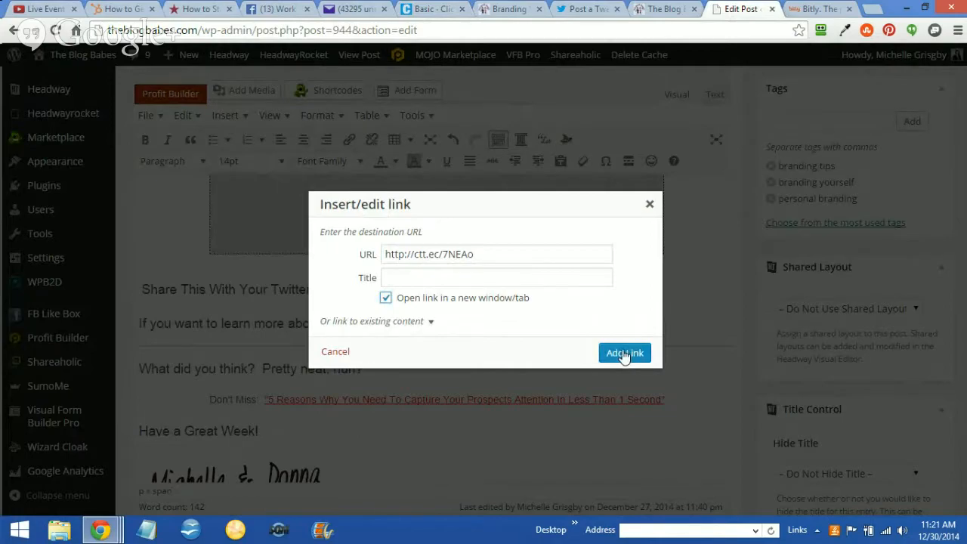
left_click(624, 354)
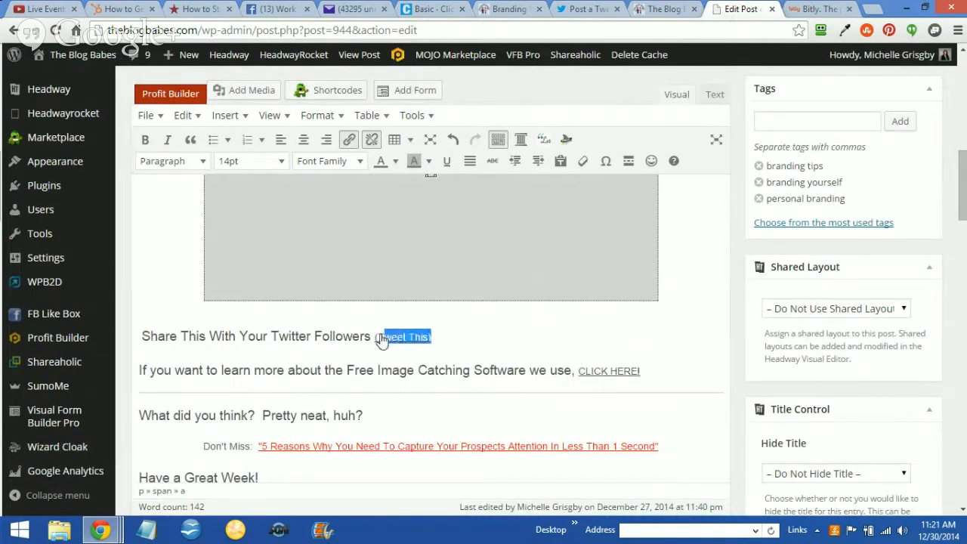
Change the text color of the whole "(Tweet This)" link to blue
left_click_drag(381, 340, 372, 337)
left_click(394, 162)
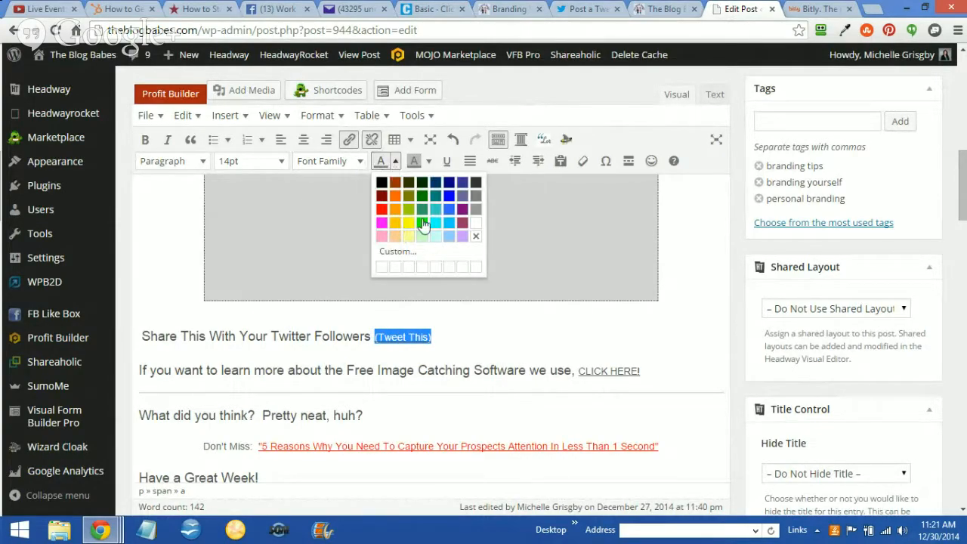
left_click(448, 199)
left_click(464, 335)
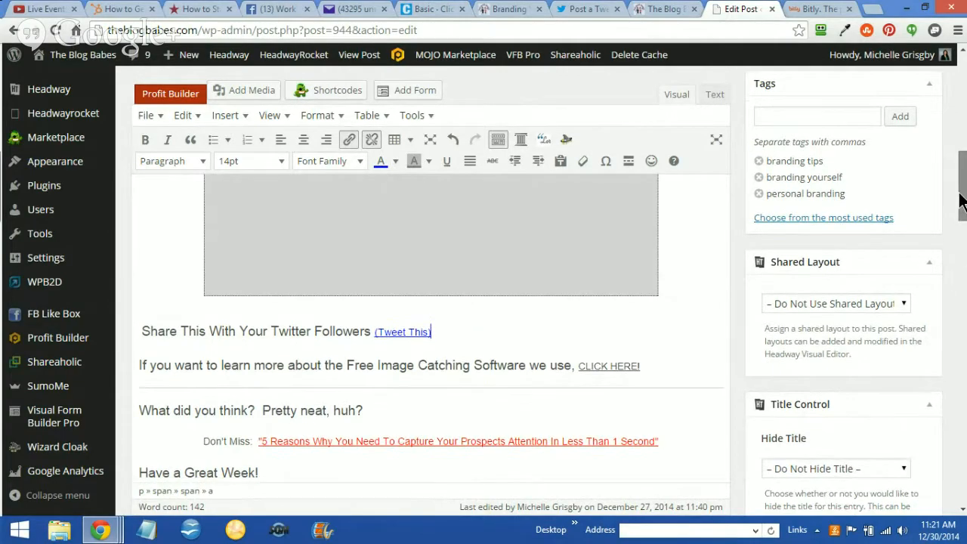
Update the published Branding Yourself Tip post to save the link changes
mouse_move(961, 194)
left_mouse_down()
mouse_move(959, 218)
mouse_move(961, 201)
left_mouse_up()
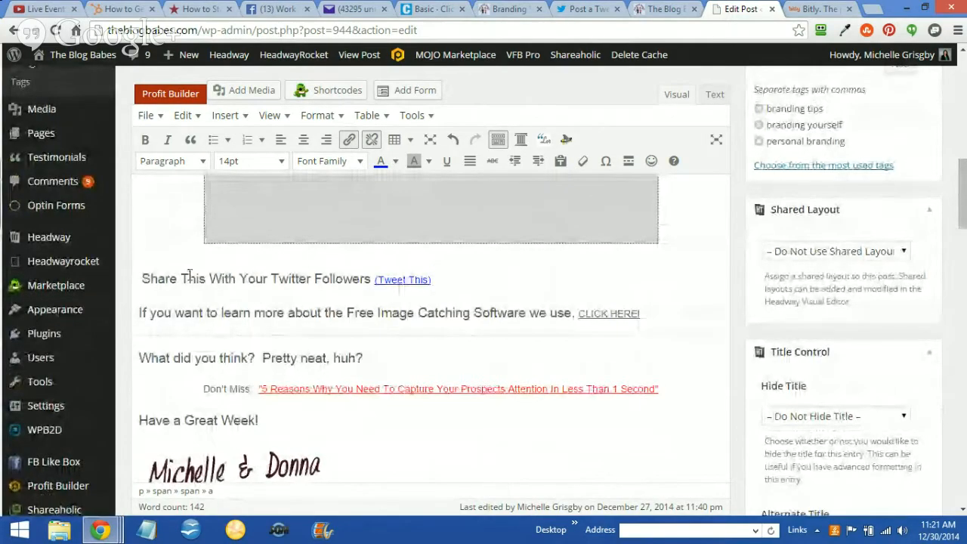
left_click_drag(963, 182, 963, 120)
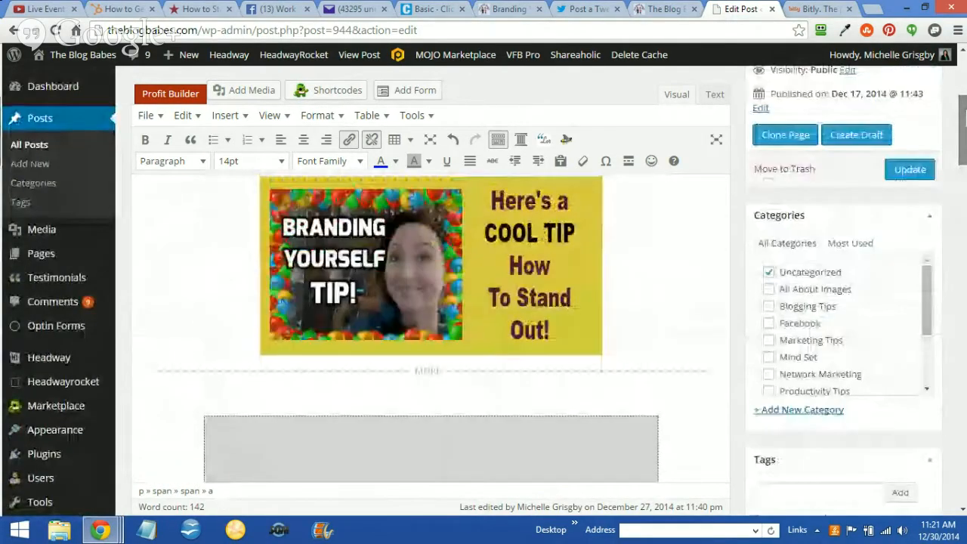
left_click(908, 167)
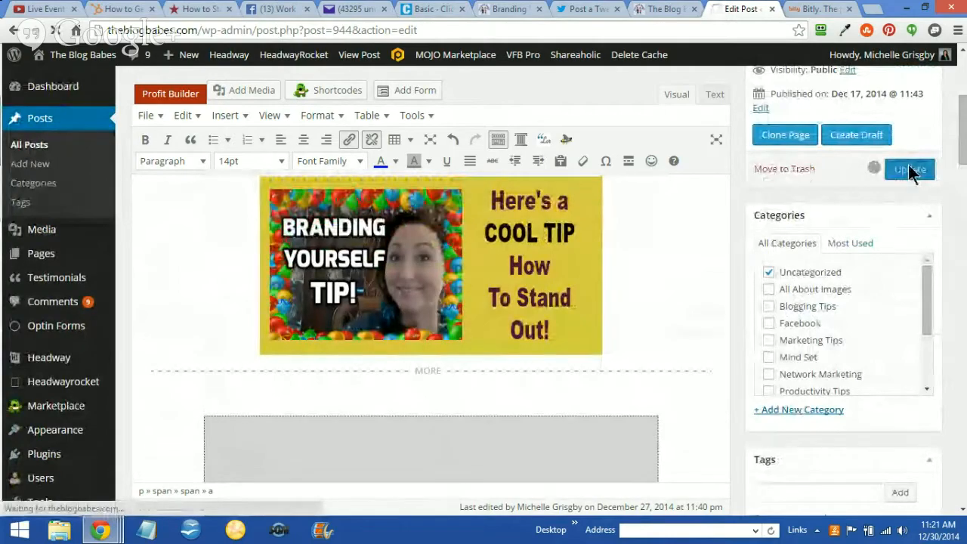
Reload the live Branding Yourself Tip post and examine the Twitter Followers line below the video
left_click(504, 9)
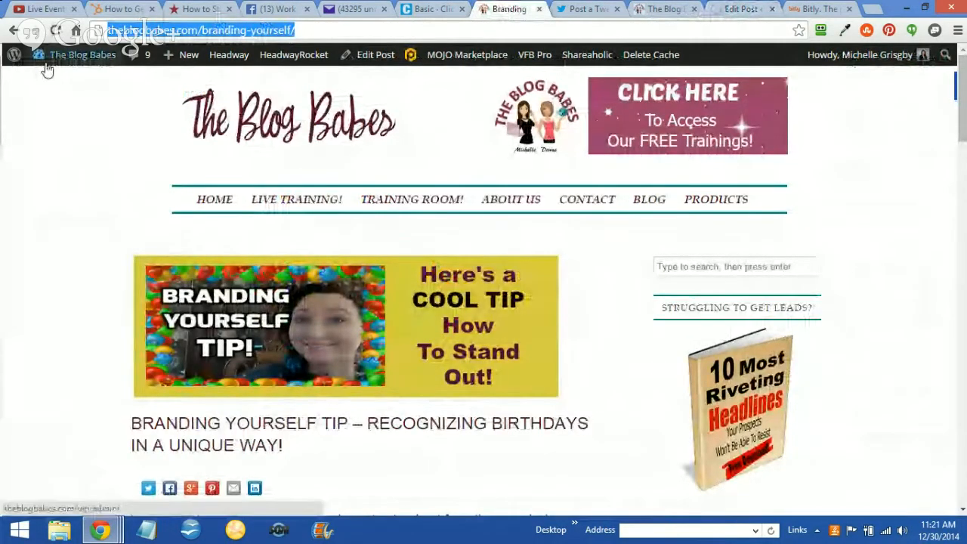
left_click(55, 31)
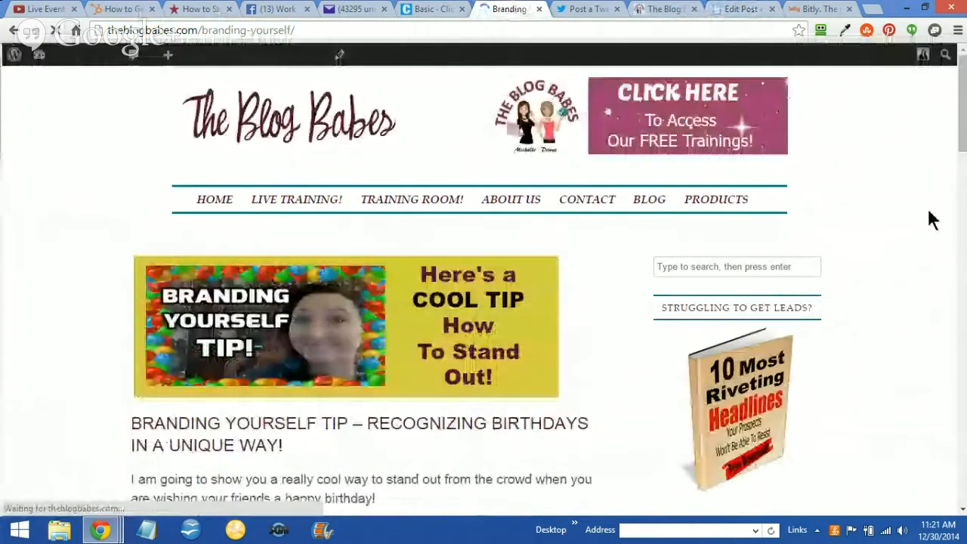
scroll(931, 216, "down", 7)
scroll(932, 216, "down", 5)
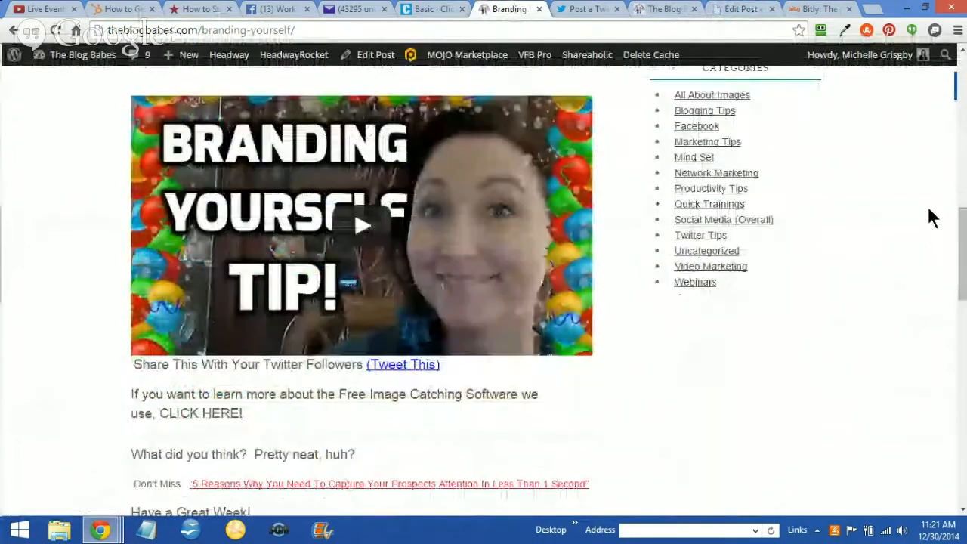
scroll(932, 216, "up", 1)
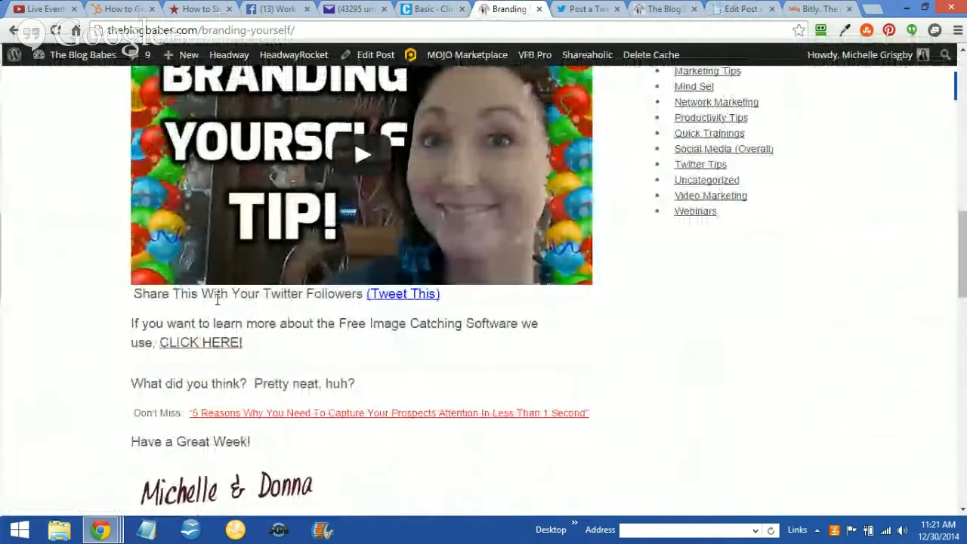
Test the "(Tweet This)" link on the live post and publish the prefilled tweet
left_click(398, 297)
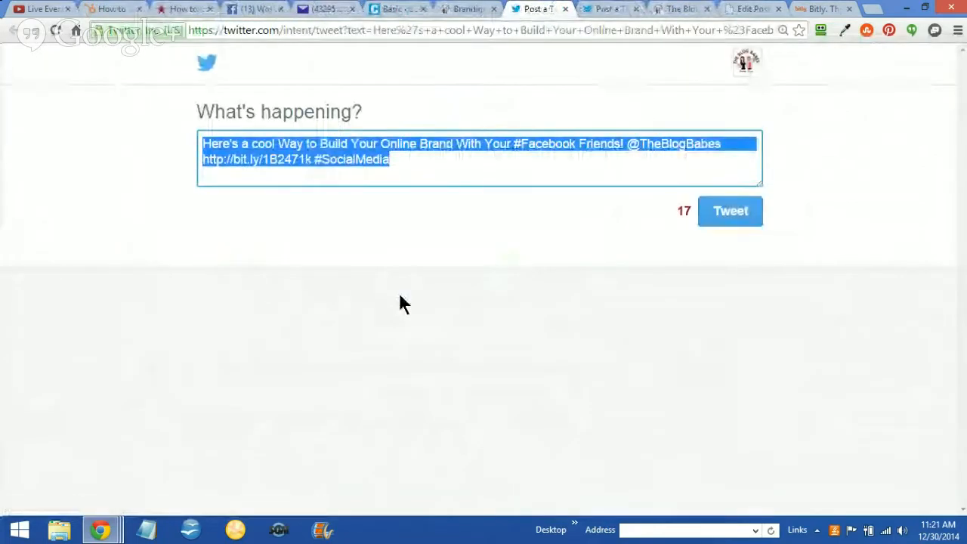
left_click(396, 227)
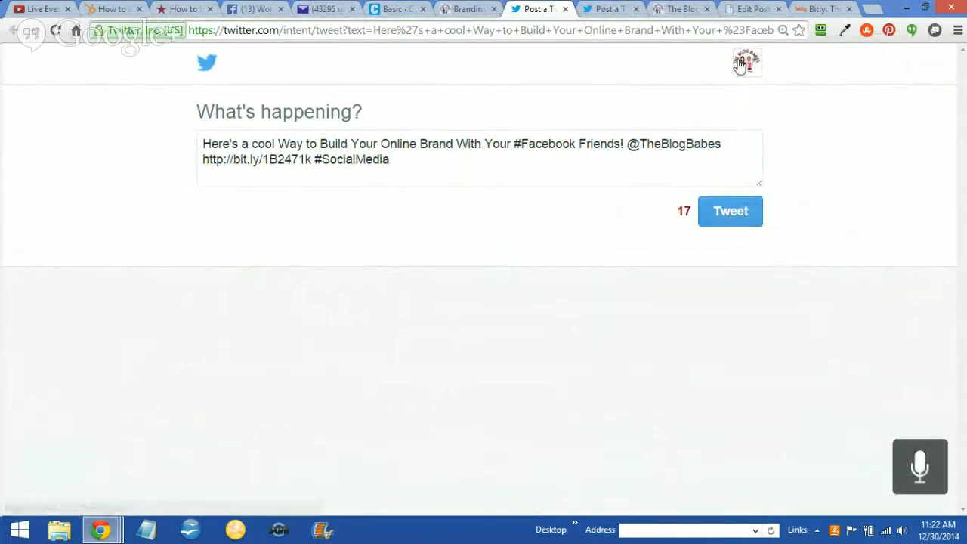
left_click(721, 210)
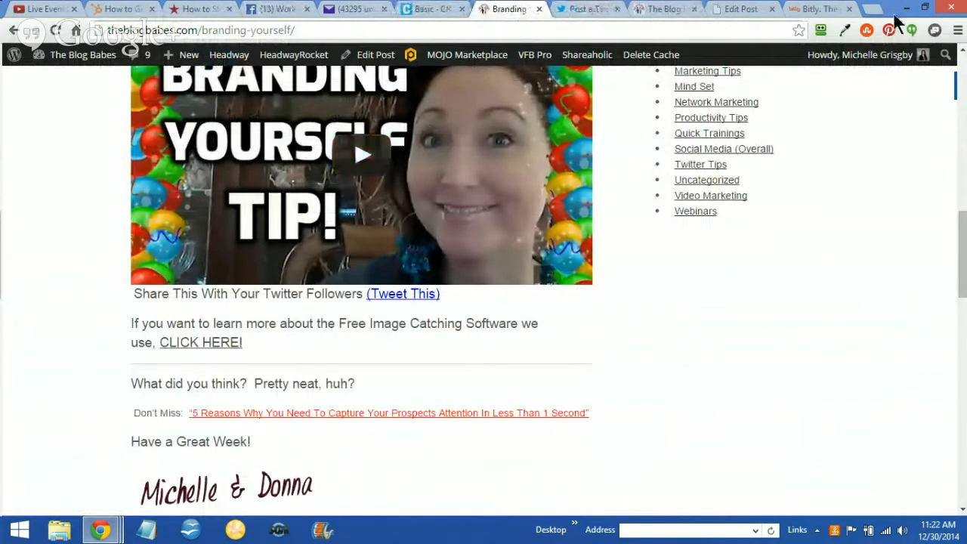
Open twitter.com in a new tab and view the account's own tweets to check the newly published one
left_click(869, 10)
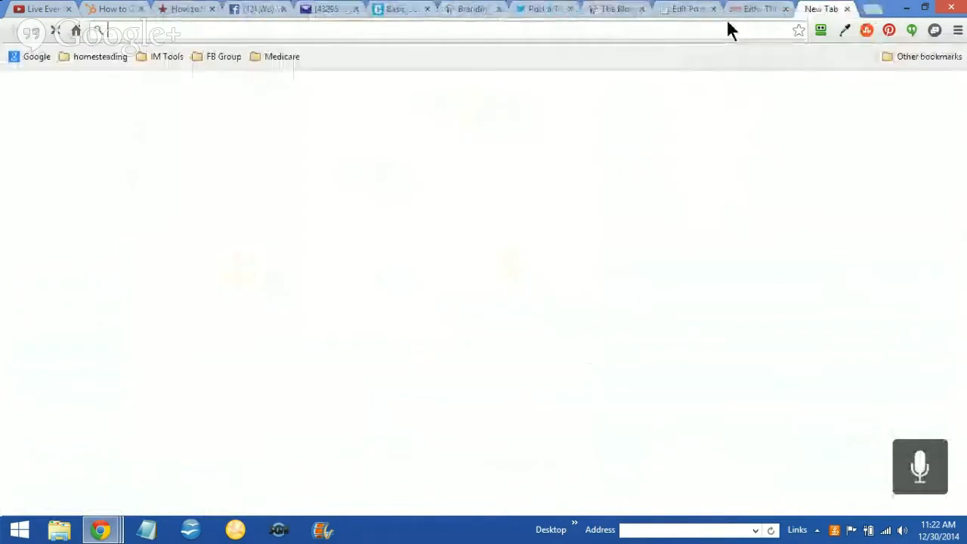
type("twitter.com")
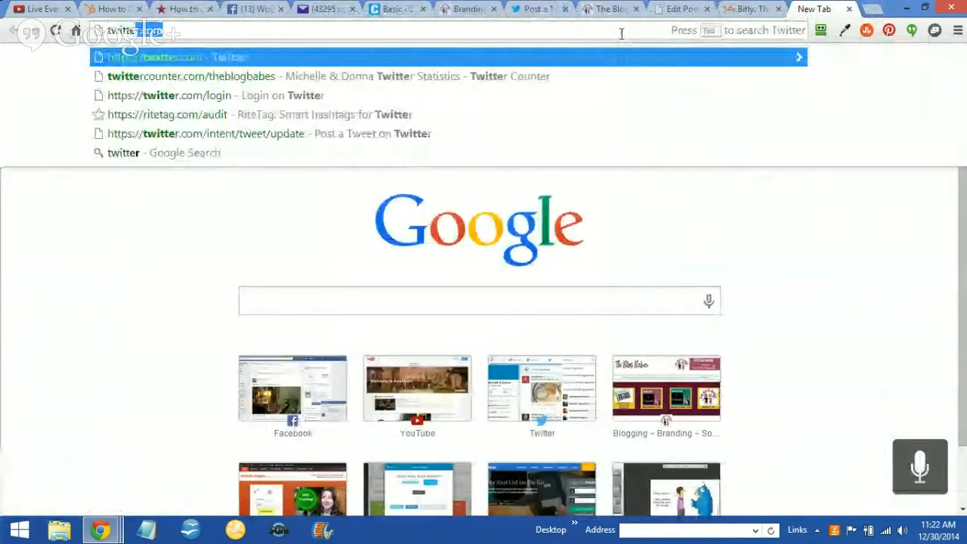
key("Return")
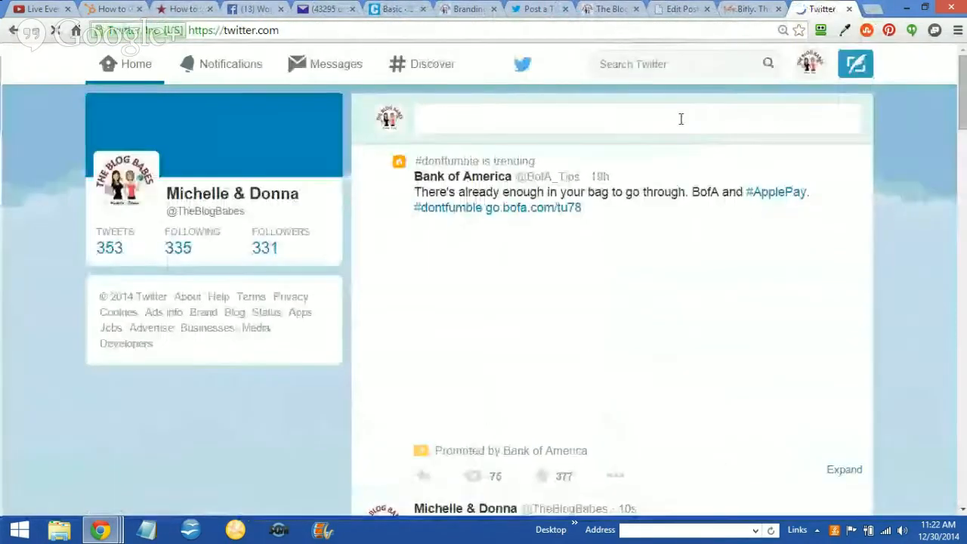
left_click(117, 244)
scroll(808, 393, "down", 2)
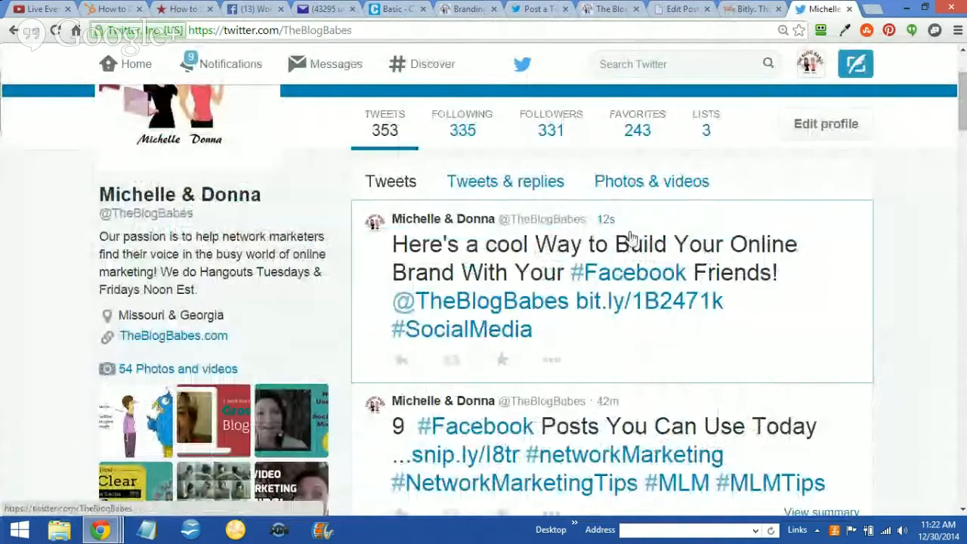
Open the #SocialMedia hashtag results from the published tweet and show all tweets to locate it in the stream
left_click(446, 332)
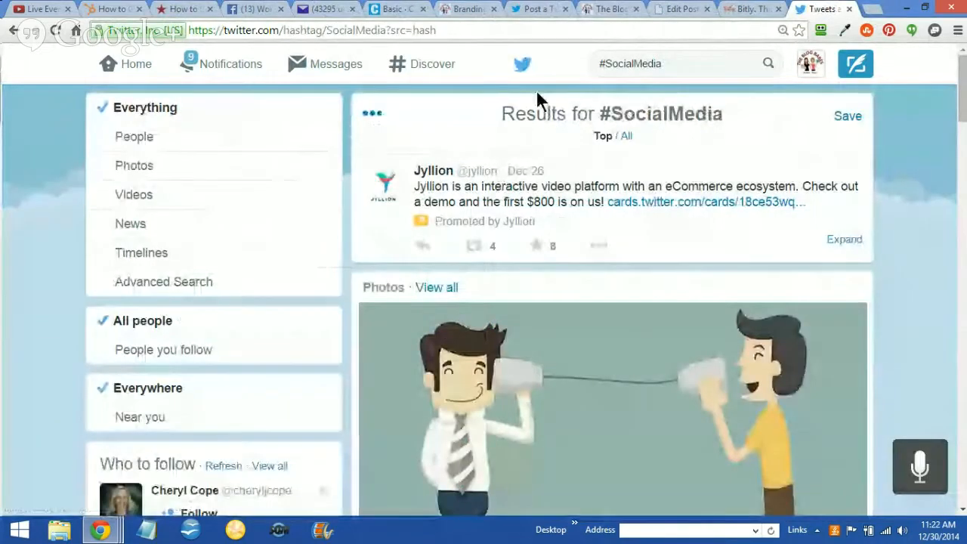
left_click(626, 136)
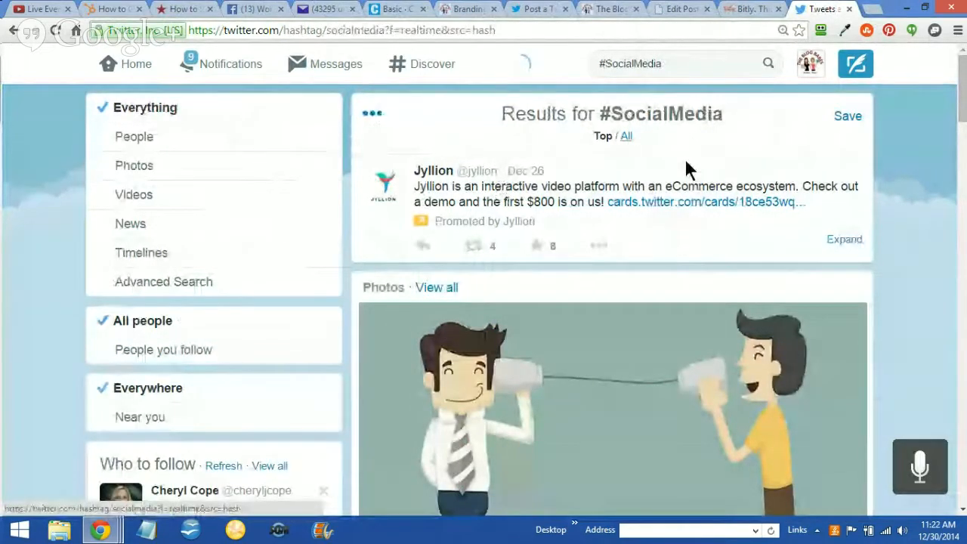
scroll(686, 166, "down", 3)
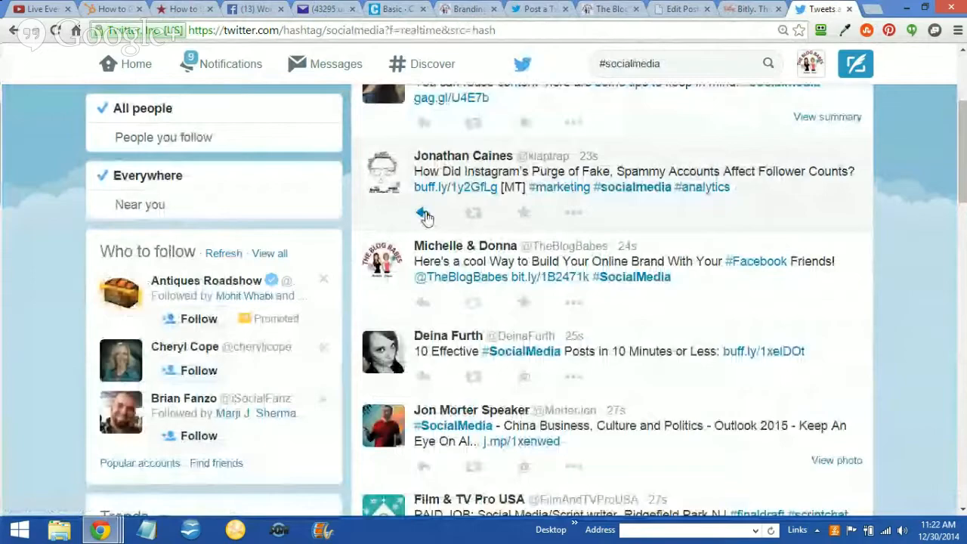
Test the bit.ly link in the published tweet and look over the blog post page it opens
left_click(560, 277)
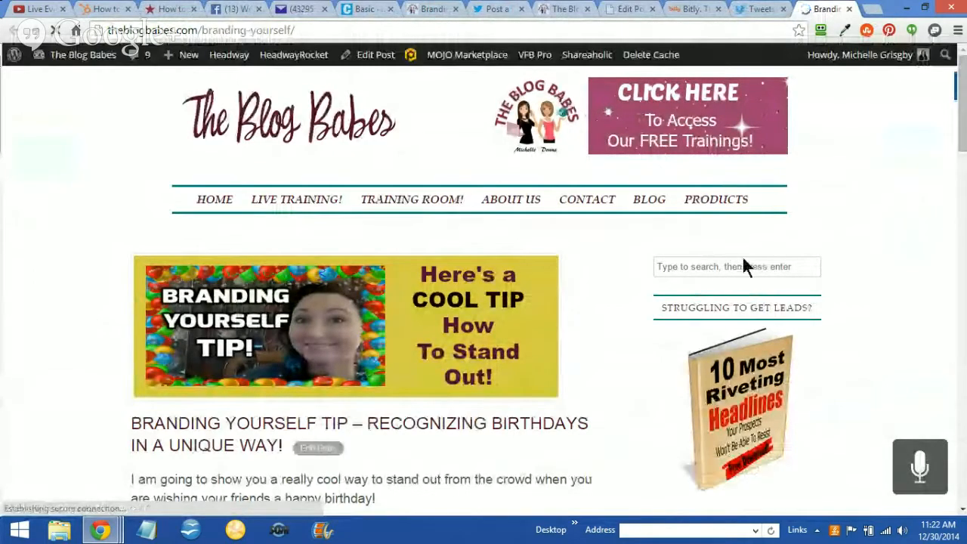
scroll(745, 263, "down", 2)
scroll(748, 257, "up", 2)
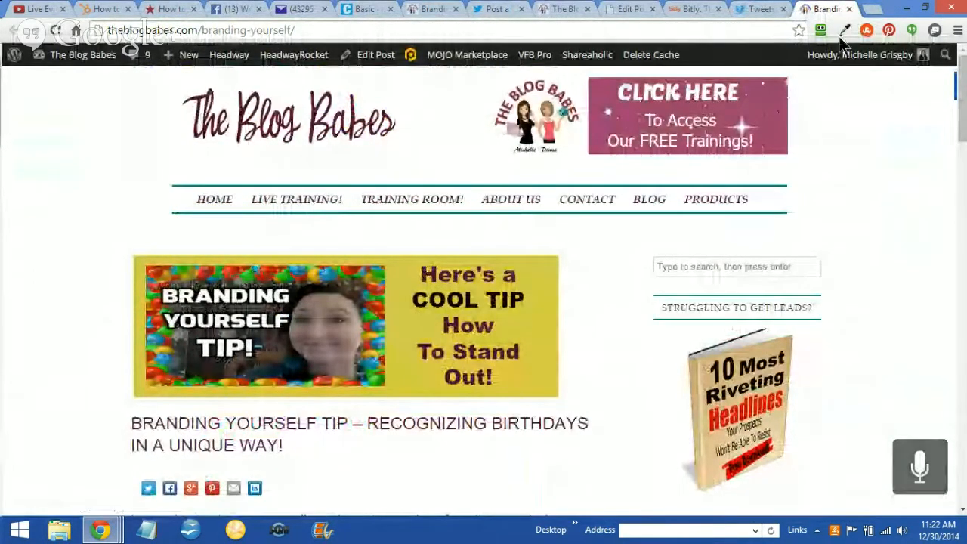
scroll(864, 231, "down", 1)
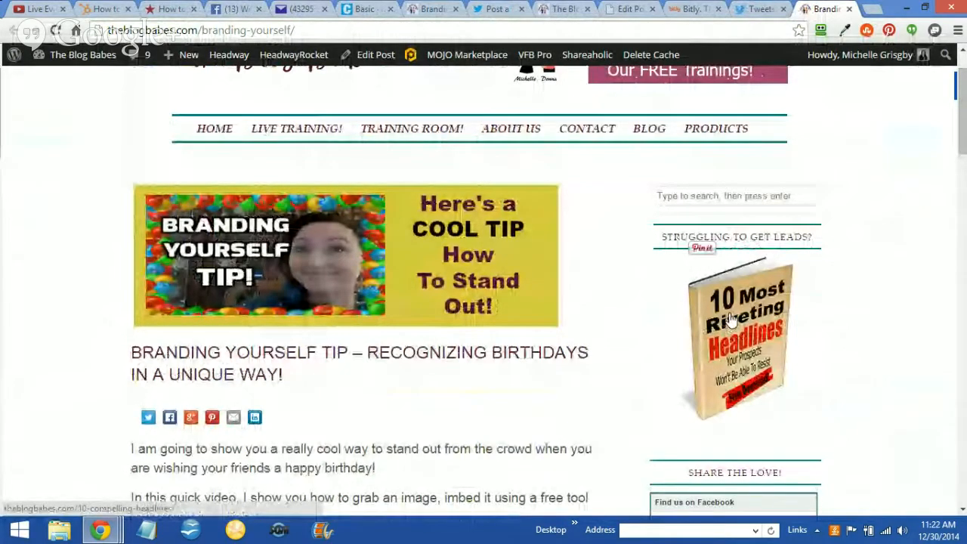
Open the blog's Training Room page, examine its sign-up form and offers, and close it again
left_click(411, 130)
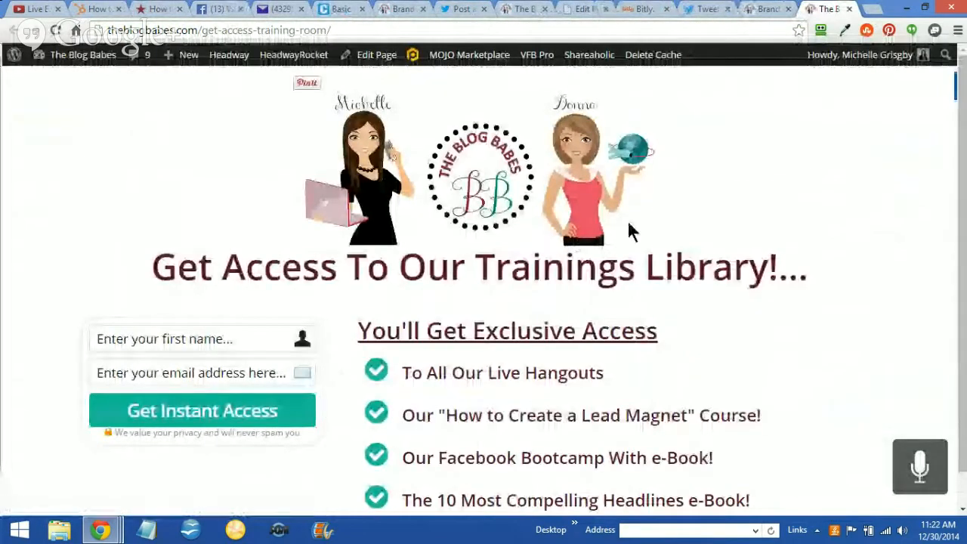
scroll(723, 204, "down", 1)
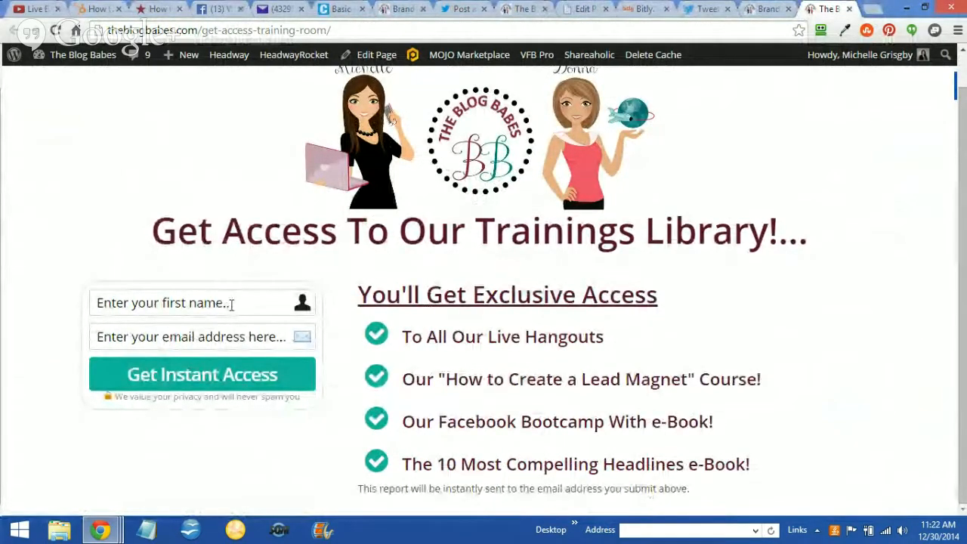
left_click(848, 10)
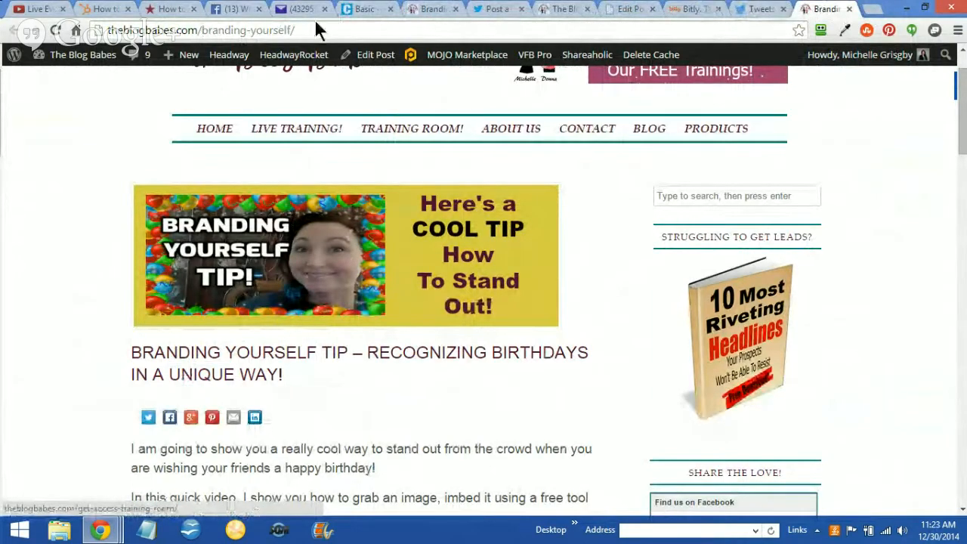
Review the HubSpot article's instructions for crafting text and button click-to-tweet CTAs, then view the basic link created in ClickToTweet
left_click(99, 9)
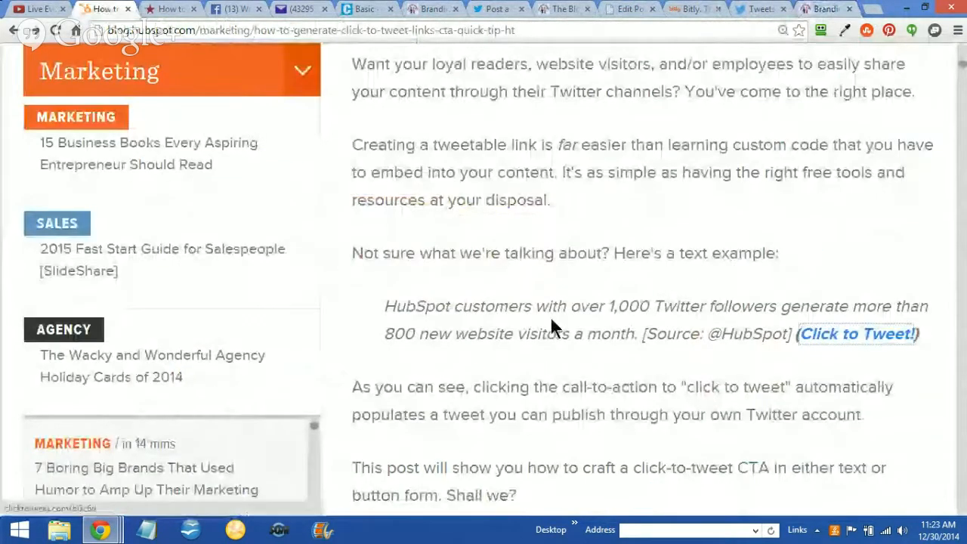
scroll(613, 278, "down", 1)
scroll(613, 277, "down", 3)
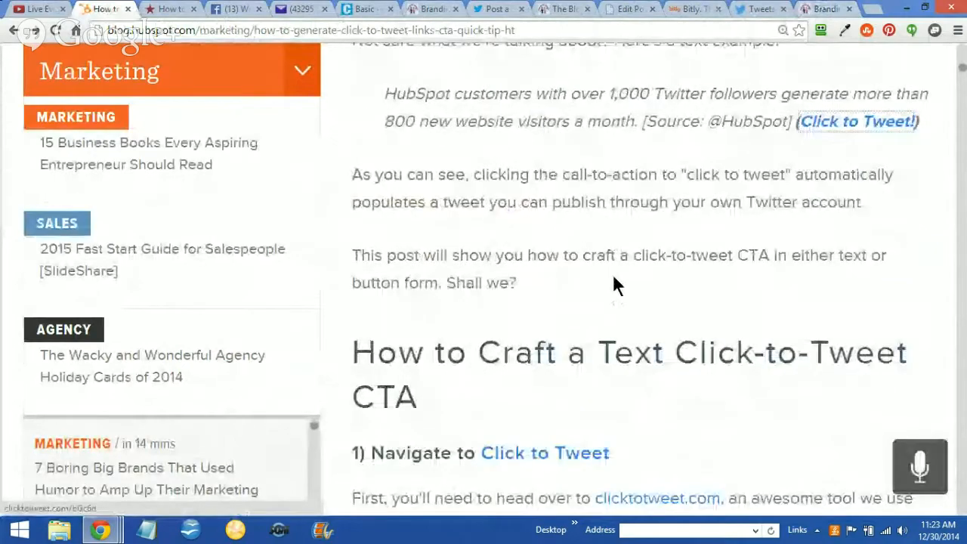
scroll(613, 278, "down", 2)
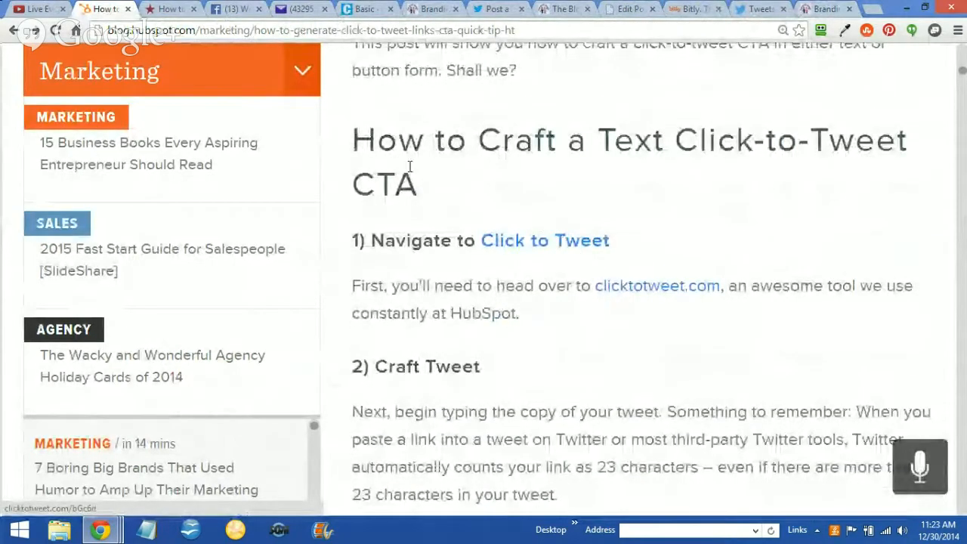
scroll(721, 198, "down", 2)
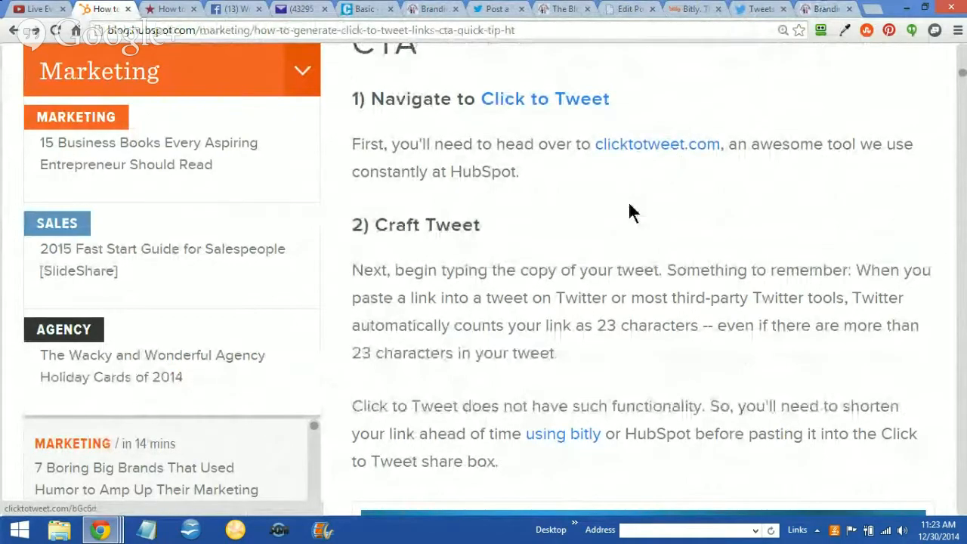
scroll(627, 201, "down", 1)
scroll(631, 203, "down", 13)
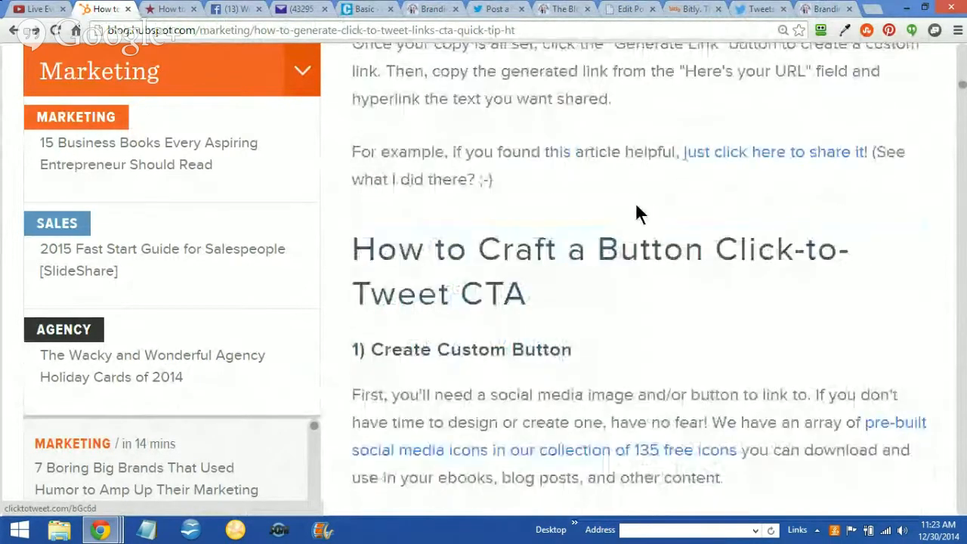
scroll(424, 115, "down", 1)
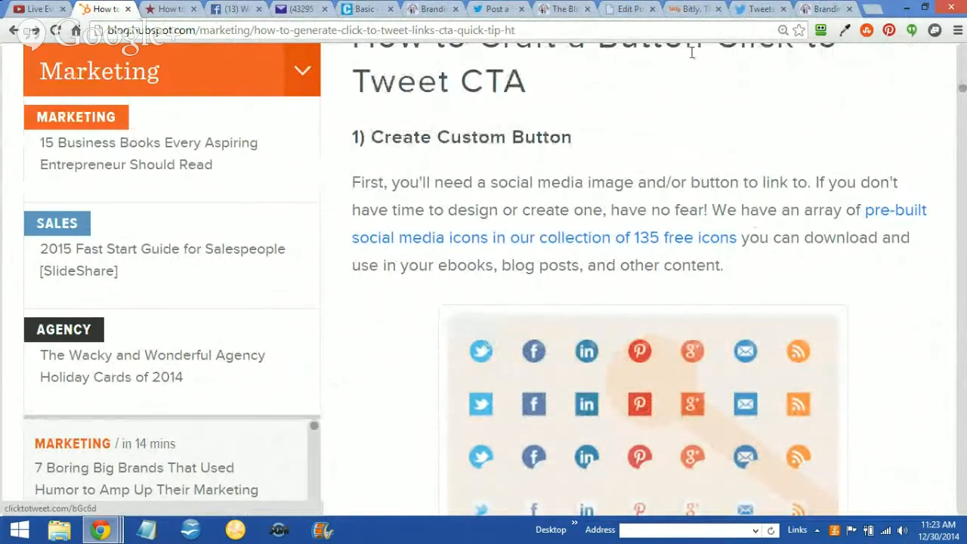
left_click(352, 13)
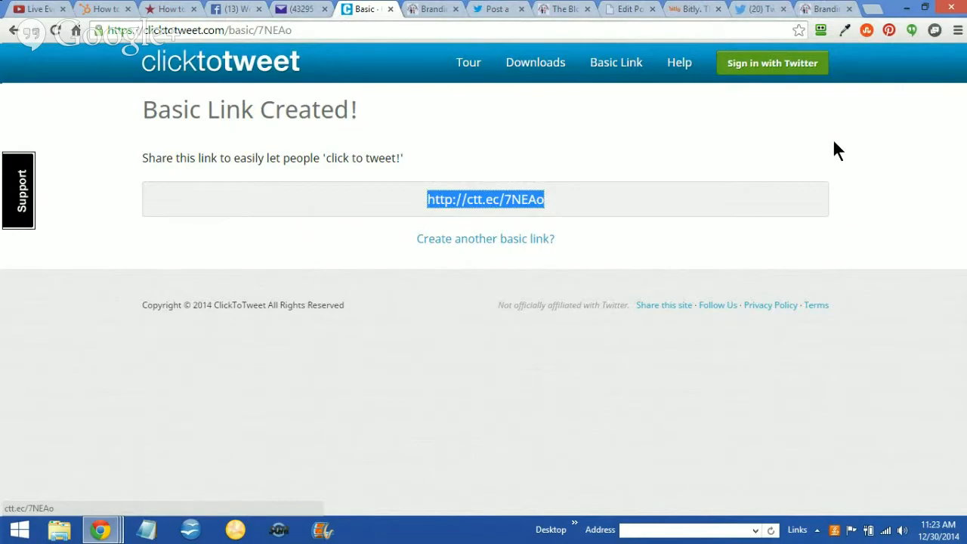
Return to the HubSpot article and examine its example use cases for click-to-tweet CTAs in blog posts, emails and ebooks
left_click(89, 6)
scroll(861, 241, "down", 3)
scroll(852, 237, "down", 7)
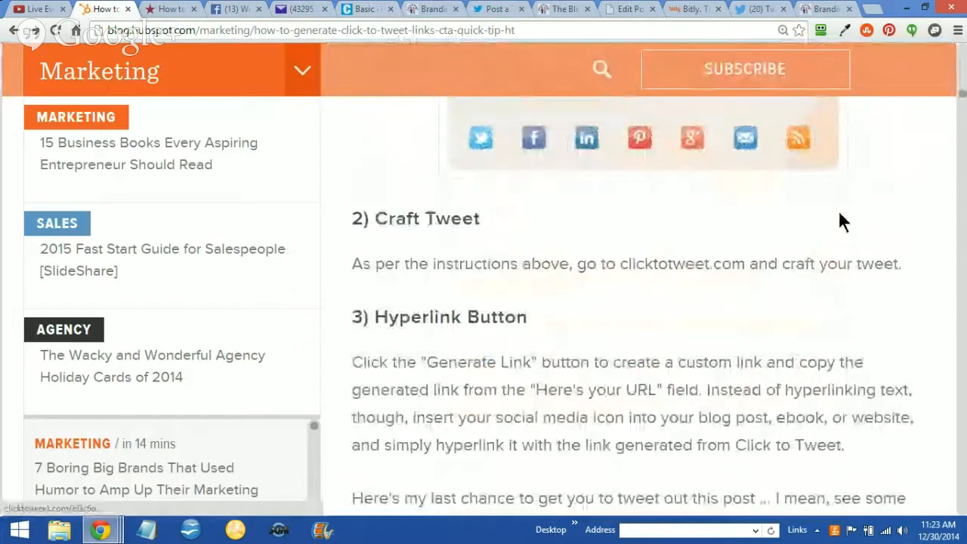
scroll(836, 224, "down", 5)
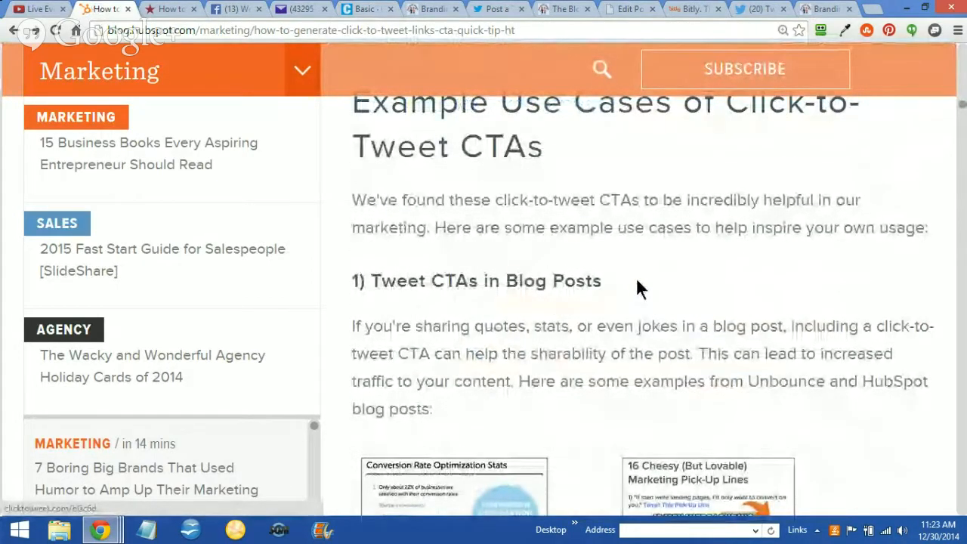
scroll(645, 283, "down", 4)
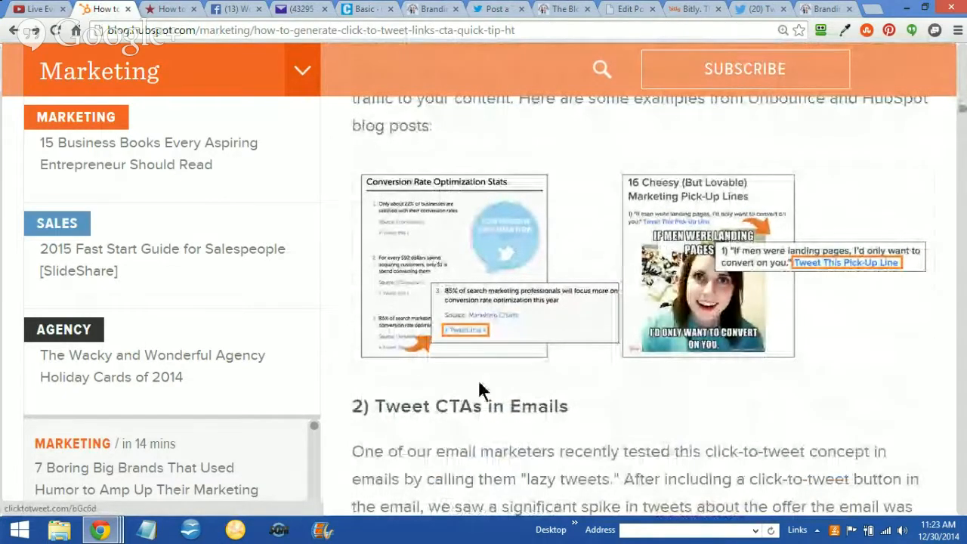
scroll(602, 355, "down", 1)
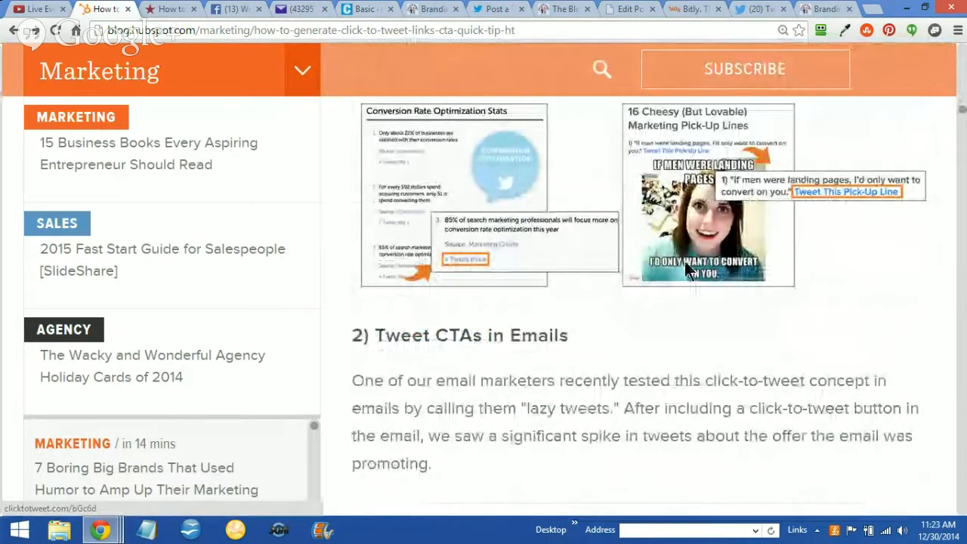
scroll(684, 261, "down", 1)
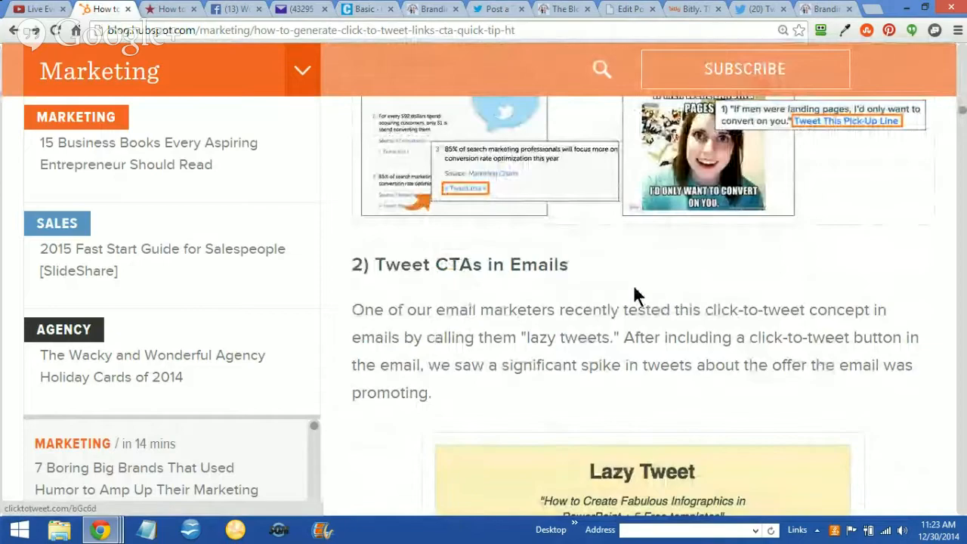
scroll(627, 294, "down", 4)
scroll(623, 283, "up", 1)
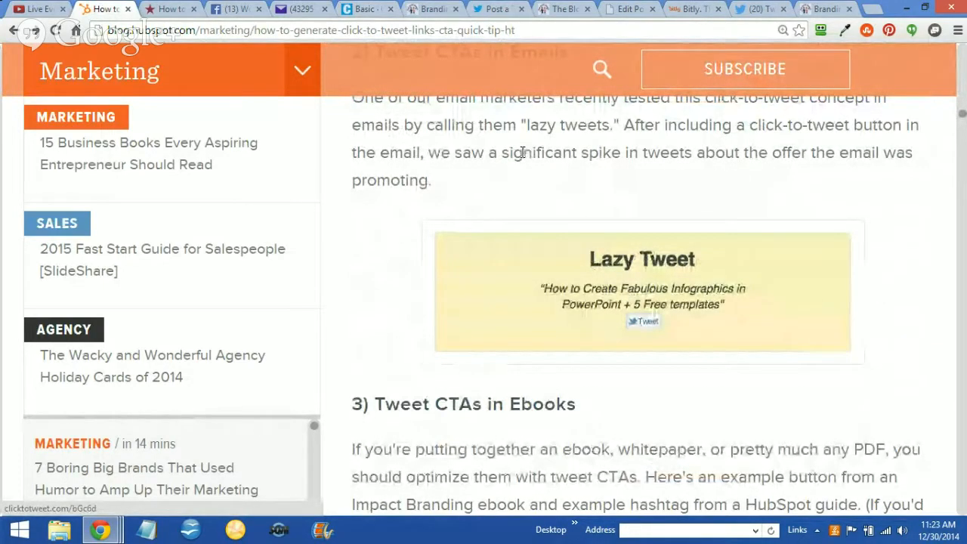
scroll(521, 153, "up", 2)
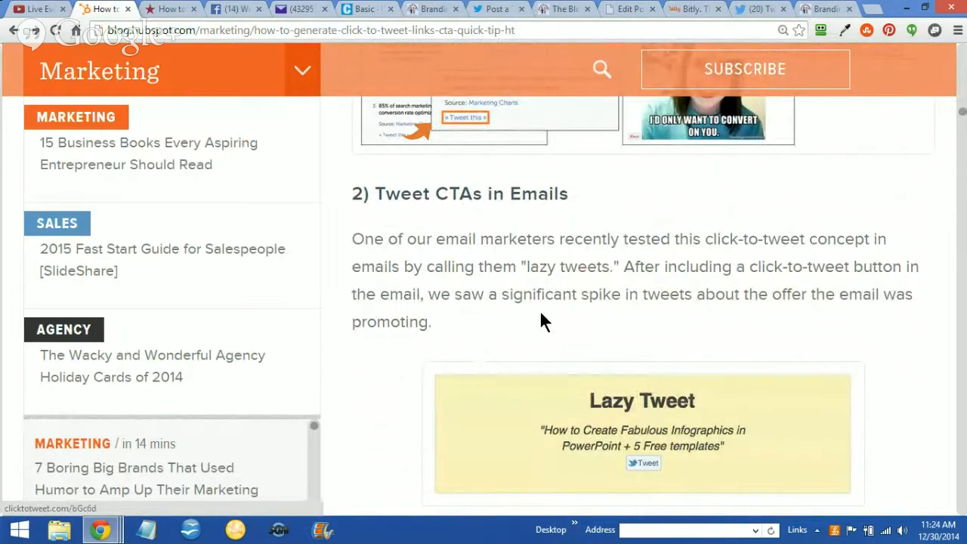
scroll(558, 256, "down", 4)
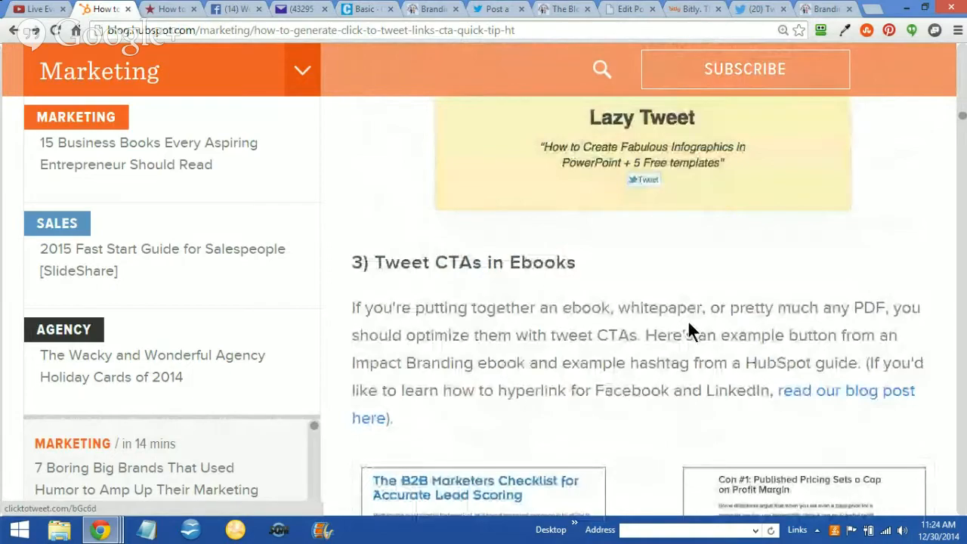
scroll(668, 350, "down", 2)
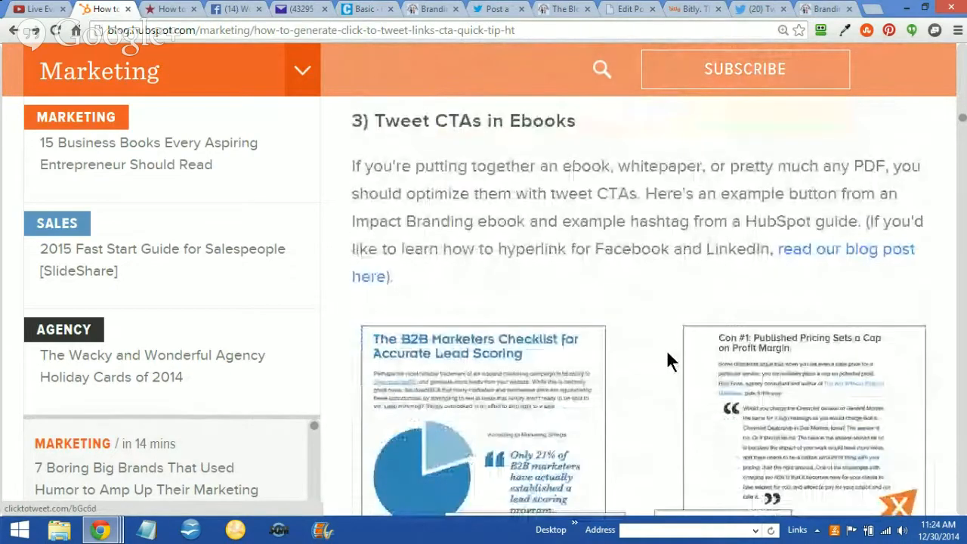
scroll(658, 345, "down", 1)
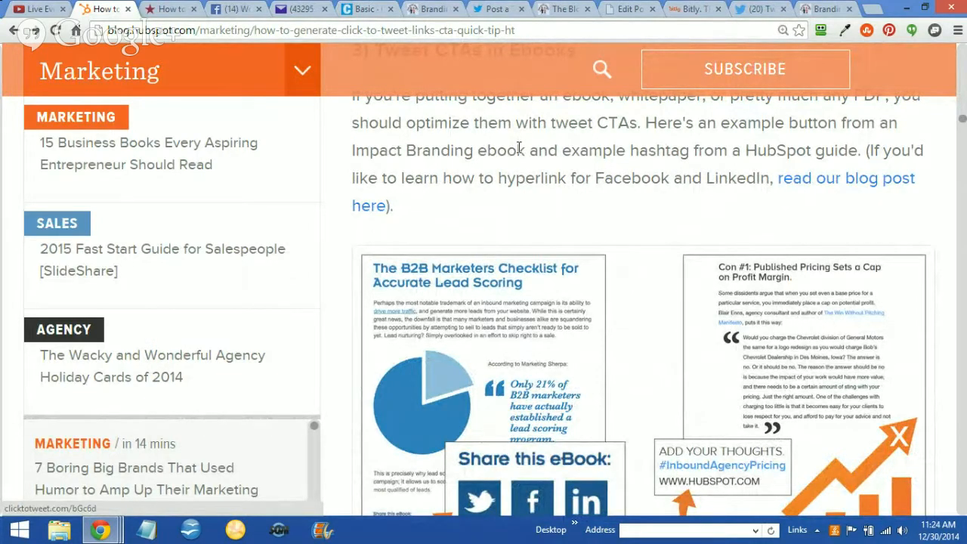
scroll(518, 148, "down", 2)
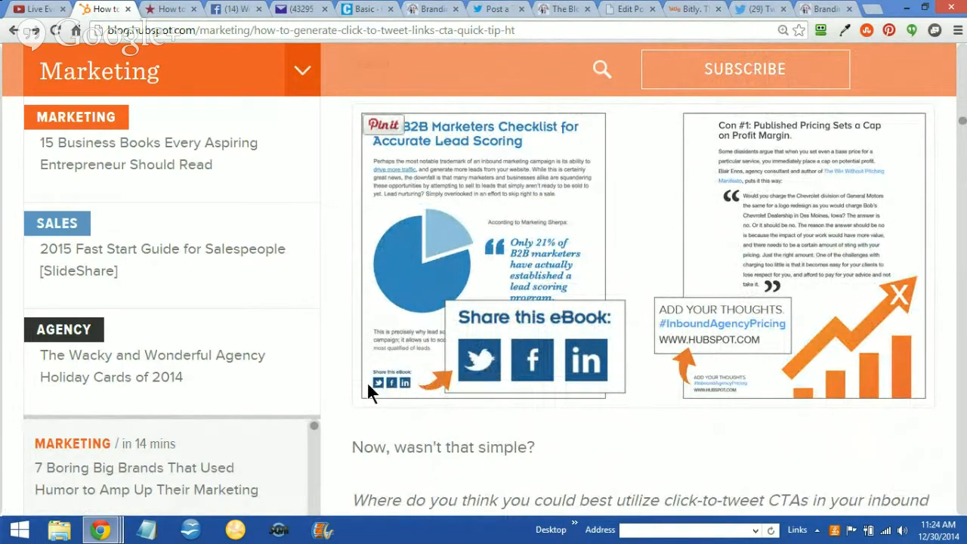
View the ClickToTweet basic link once more and return to the beginning of the live Branding Yourself Tip post
left_click(361, 9)
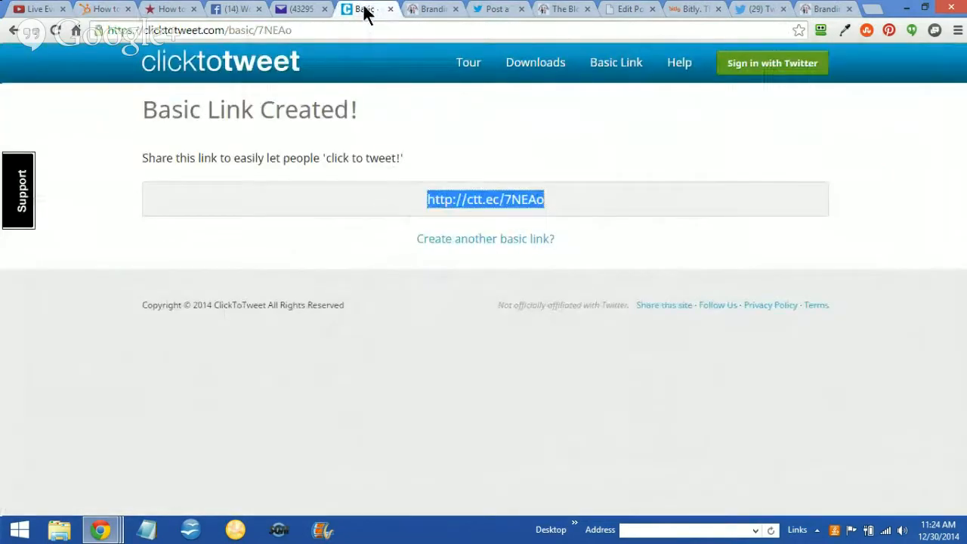
left_click(818, 9)
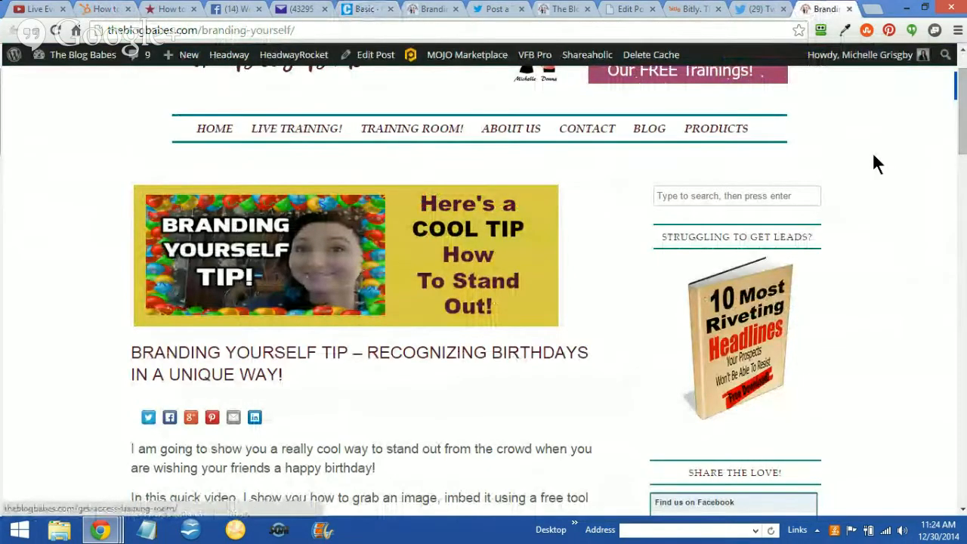
scroll(873, 156, "up", 2)
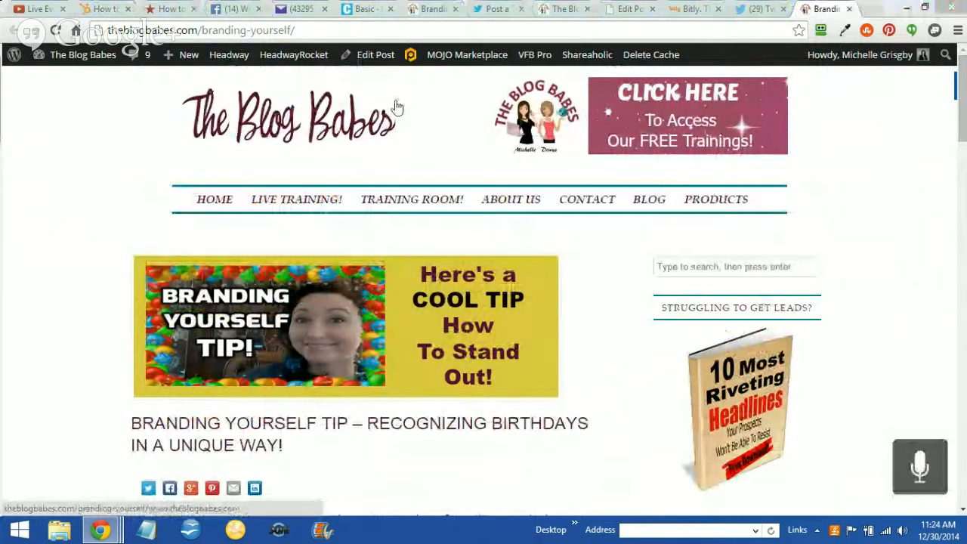
key("alt+Tab")
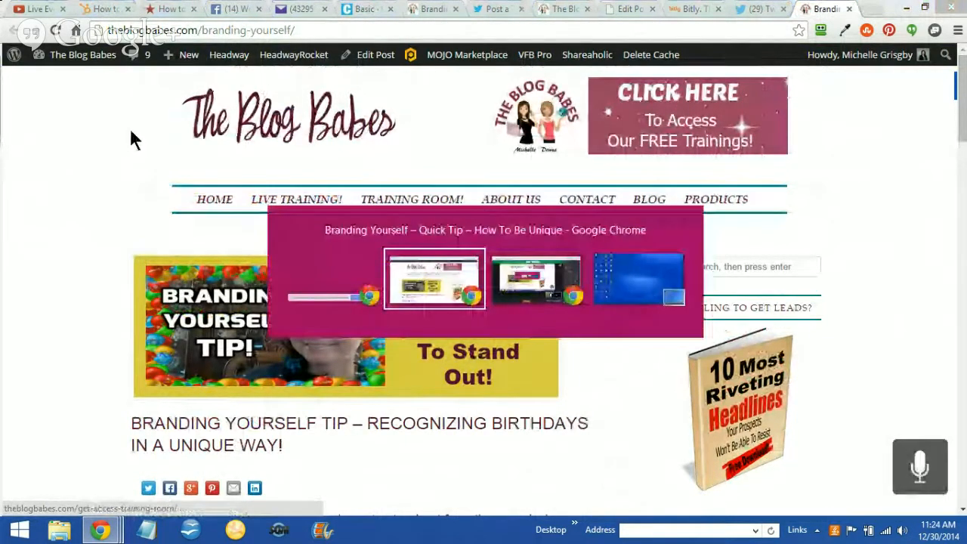